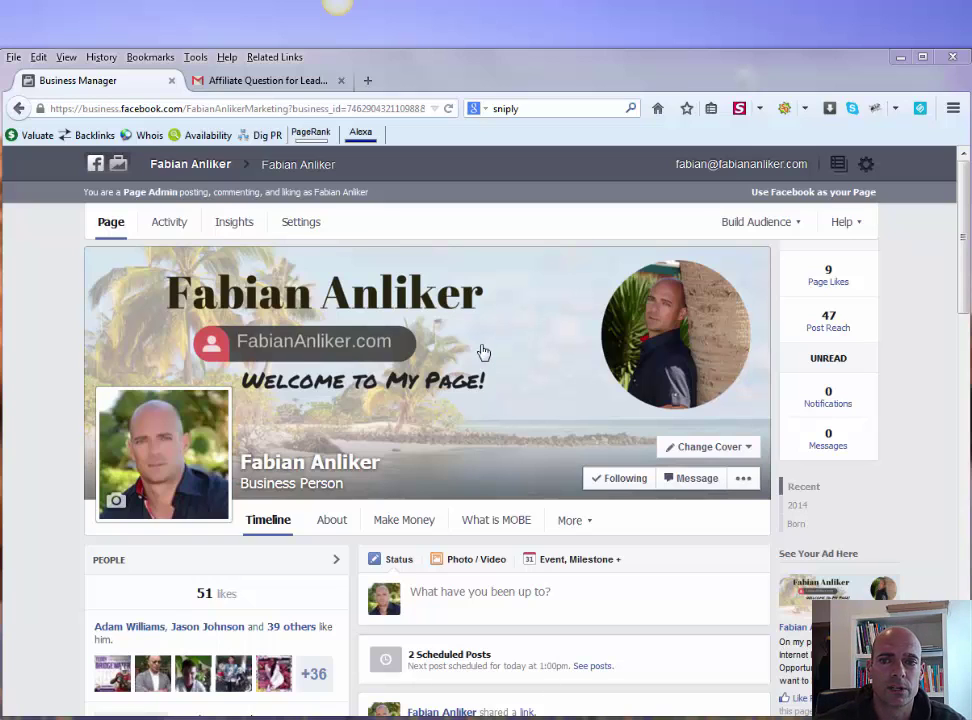
Frame the Facebook cover, from the photo down to the Timeline row, as an 861 x 368 capture region
{"action": "mouse_move", "coordinate": [328, 15]}
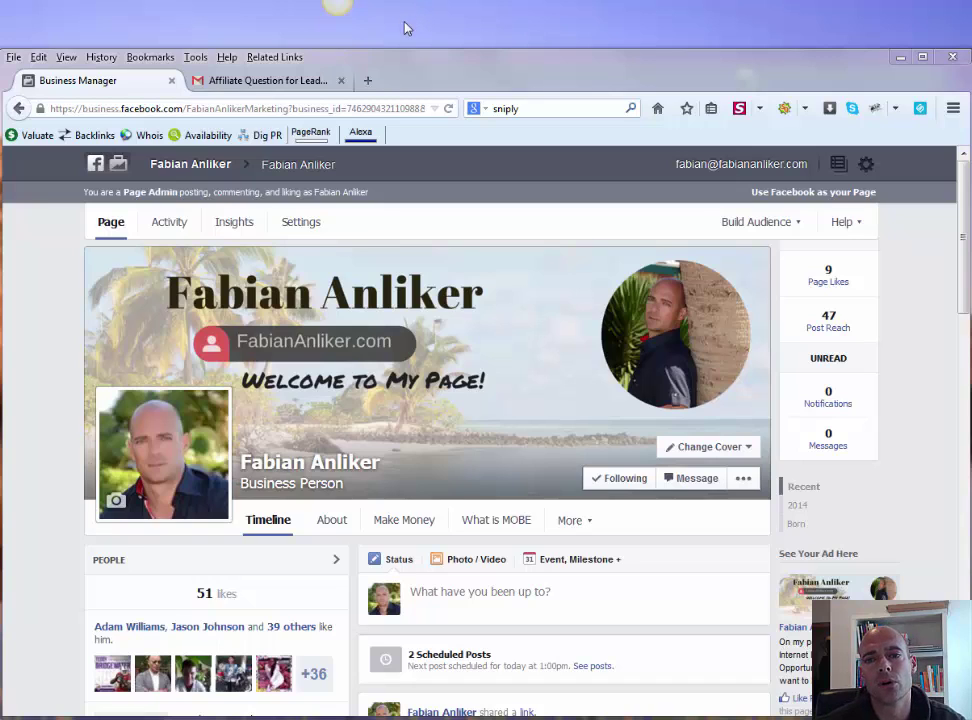
{"action": "mouse_move", "coordinate": [366, 16]}
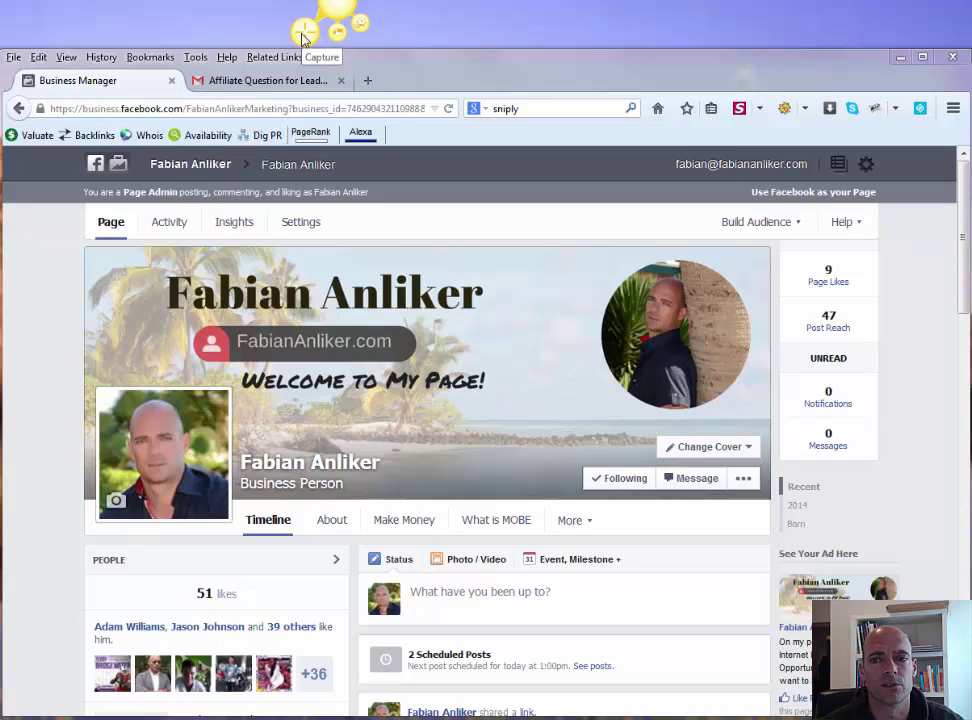
{"action": "left_click", "coordinate": [303, 38]}
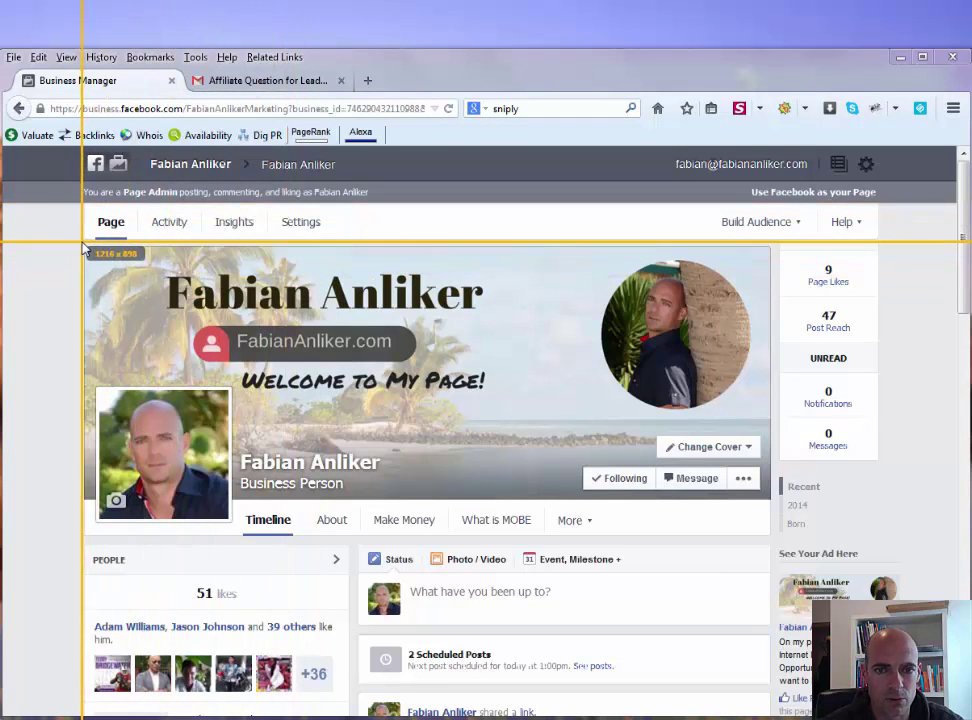
{"action": "left_click_drag", "start_coordinate": [83, 243], "coordinate": [773, 545]}
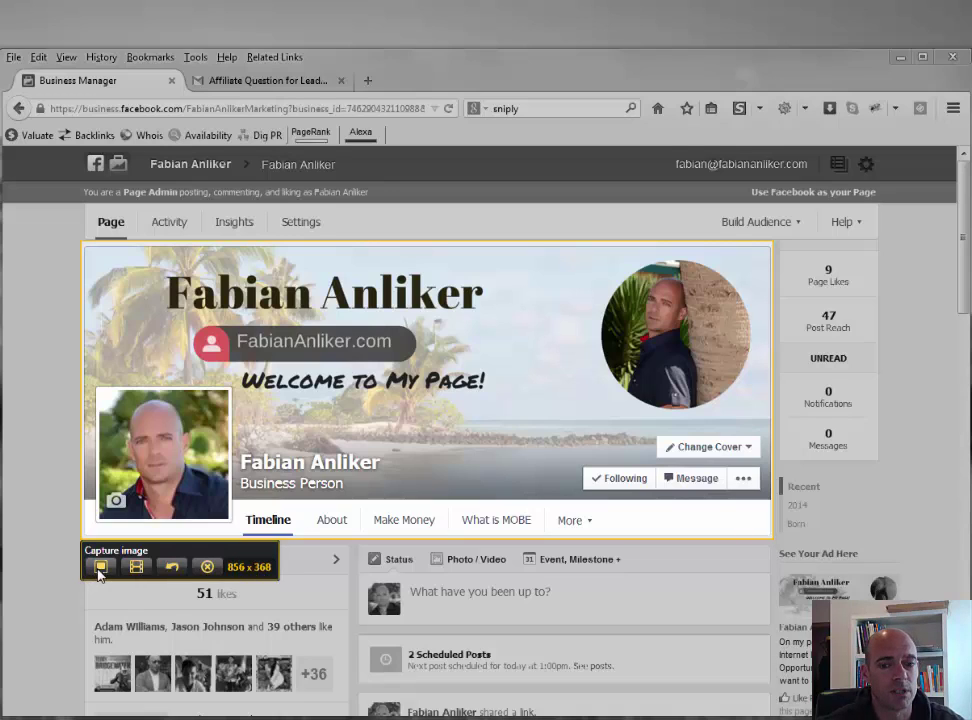
{"action": "left_click", "coordinate": [173, 568]}
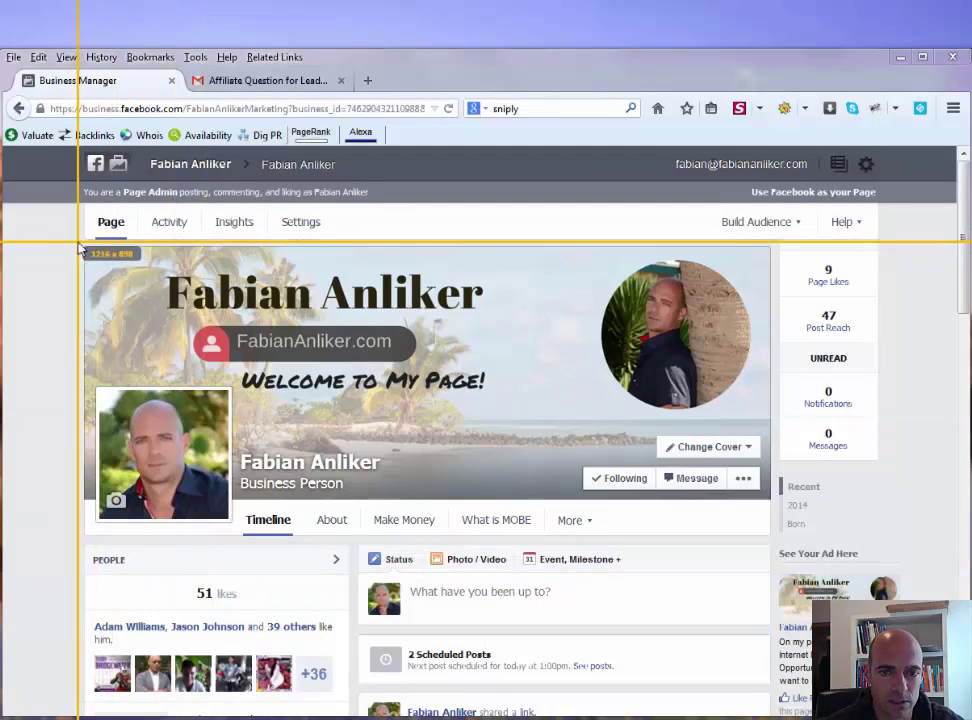
{"action": "left_click_drag", "start_coordinate": [80, 244], "coordinate": [776, 541]}
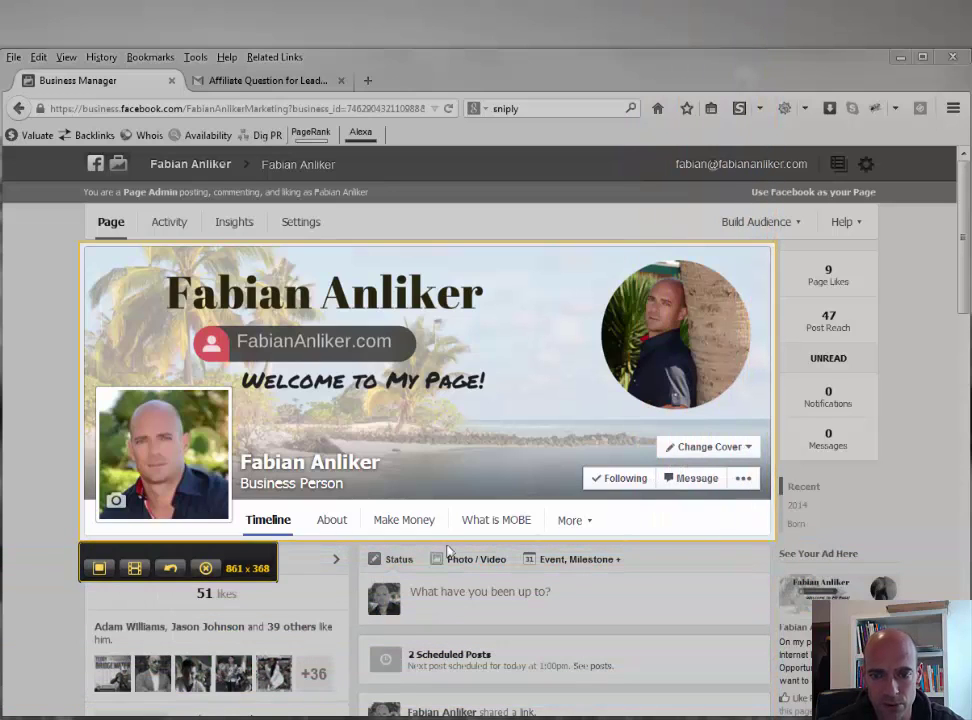
Capture the region as an image and draw a red arrow pointing at the round profile photo
{"action": "left_click", "coordinate": [100, 569]}
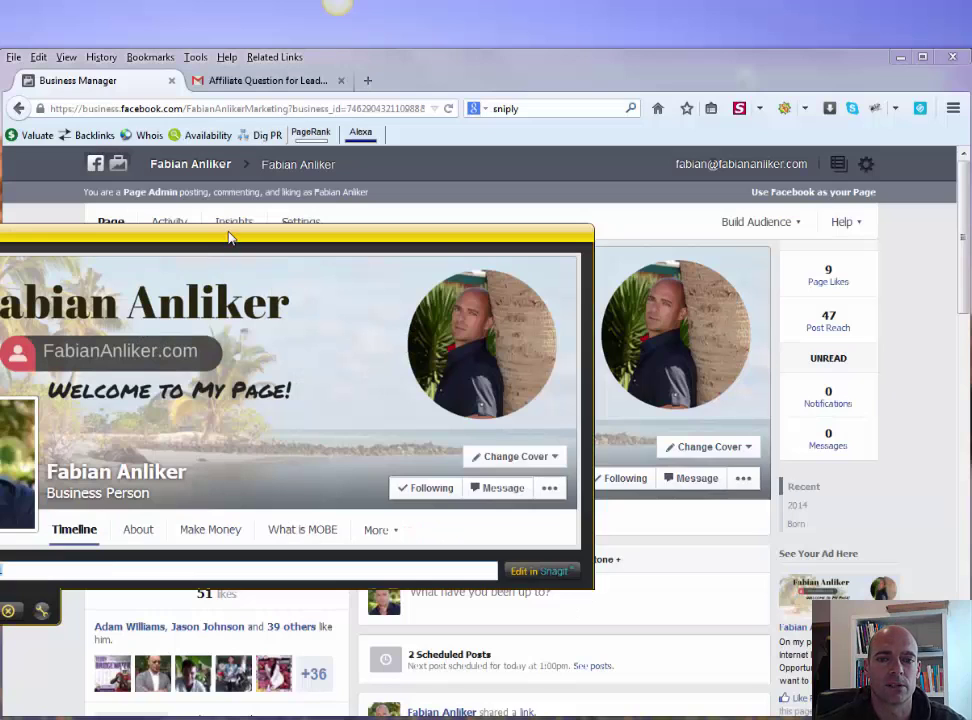
{"action": "left_click_drag", "start_coordinate": [232, 232], "coordinate": [468, 224]}
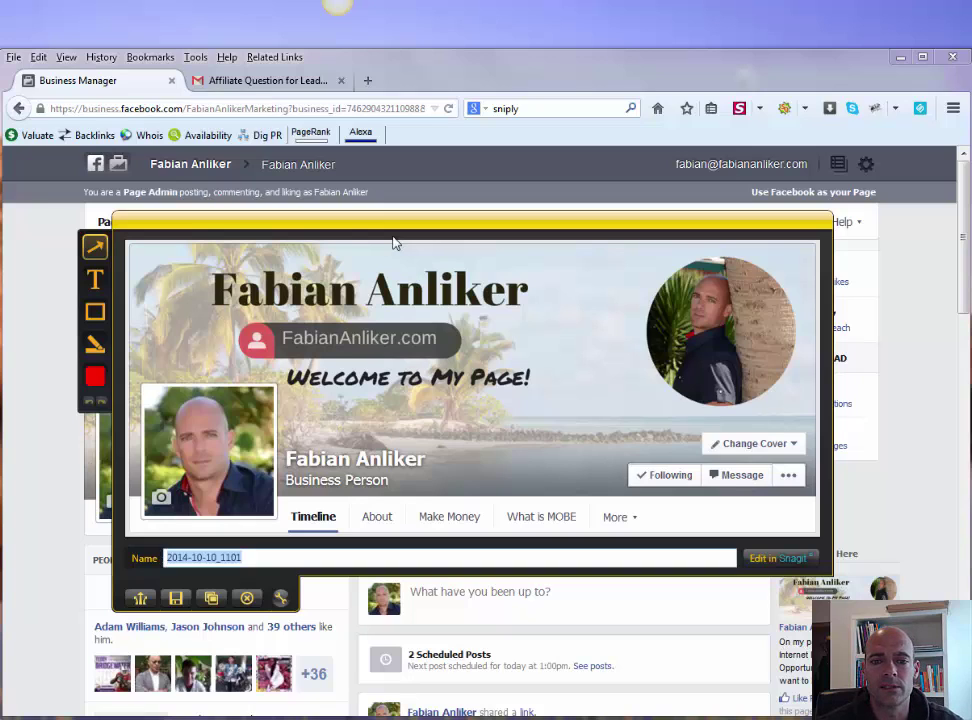
{"action": "left_click", "coordinate": [95, 246]}
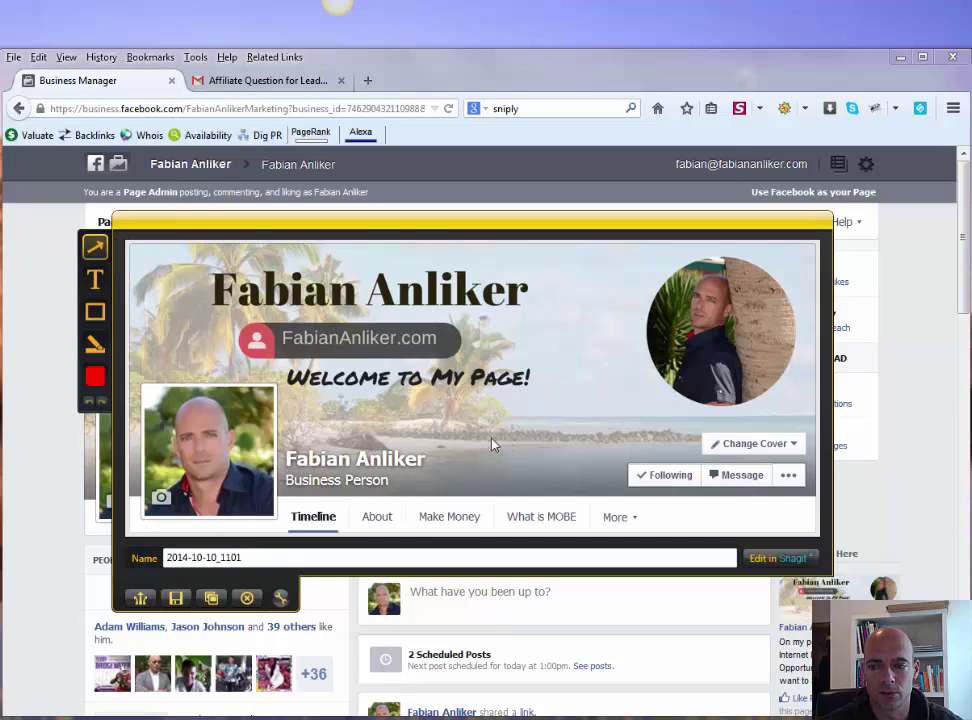
{"action": "mouse_move", "coordinate": [481, 446]}
{"action": "left_mouse_down"}
{"action": "mouse_move", "coordinate": [588, 384]}
{"action": "mouse_move", "coordinate": [655, 369]}
{"action": "left_mouse_up"}
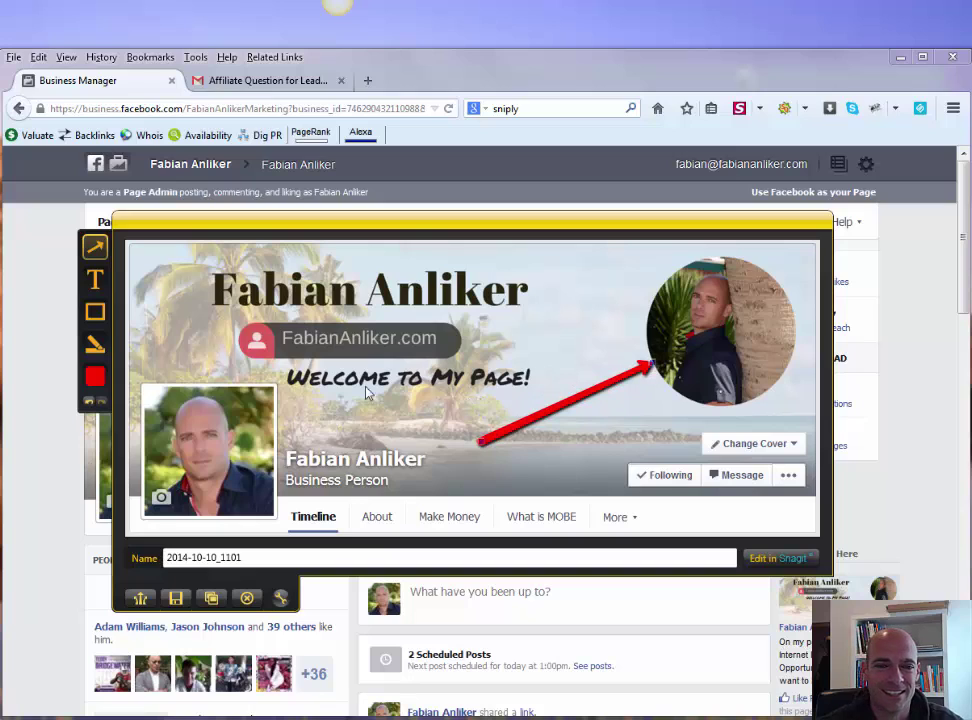
Add a 'Watch This Cover' text label below the welcome line, shifted slightly left and up
{"action": "left_click", "coordinate": [95, 283]}
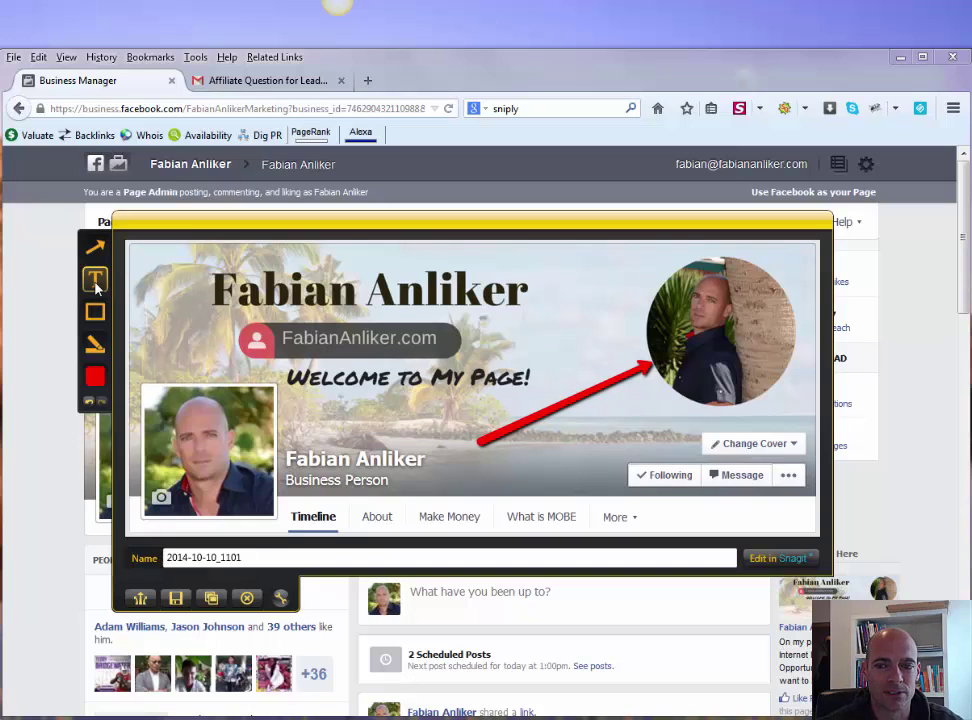
{"action": "left_click", "coordinate": [357, 416]}
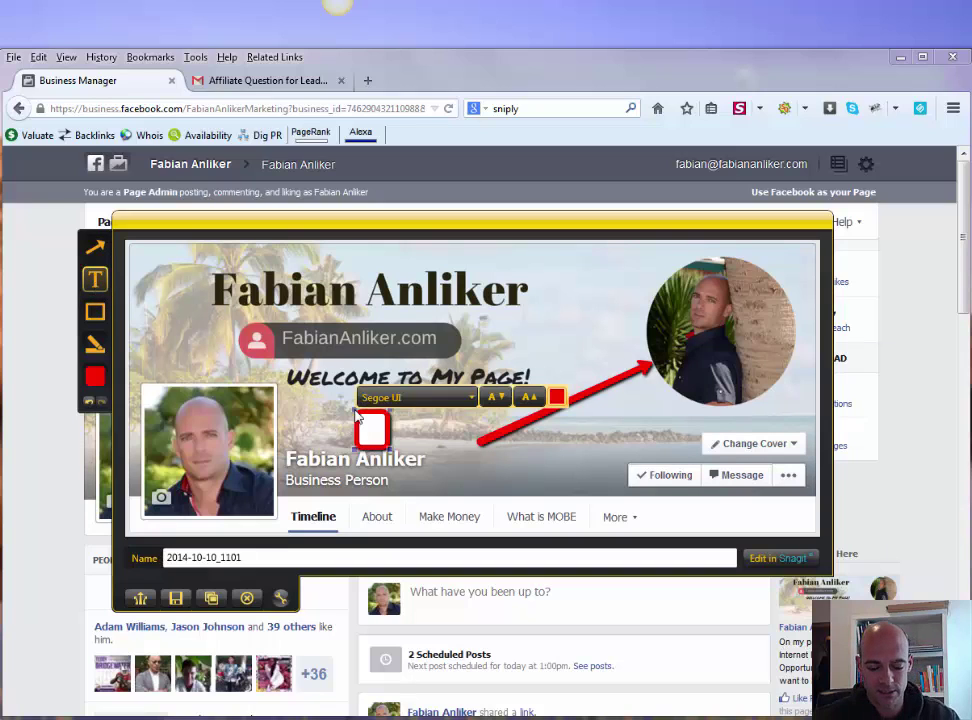
{"action": "type", "text": "Watch "}
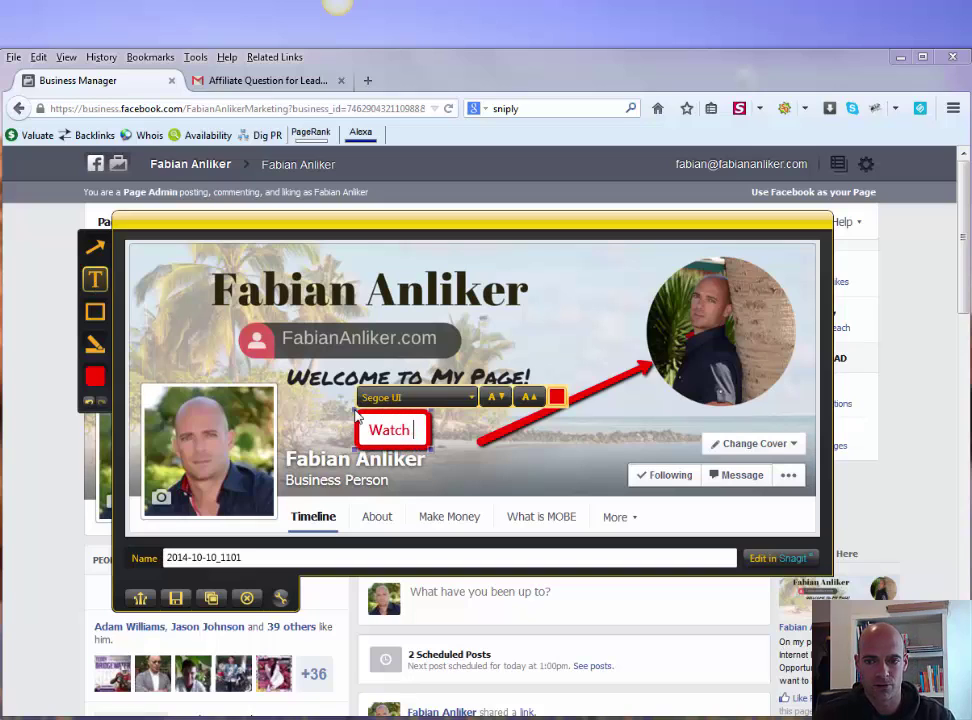
{"action": "type", "text": "This Cover"}
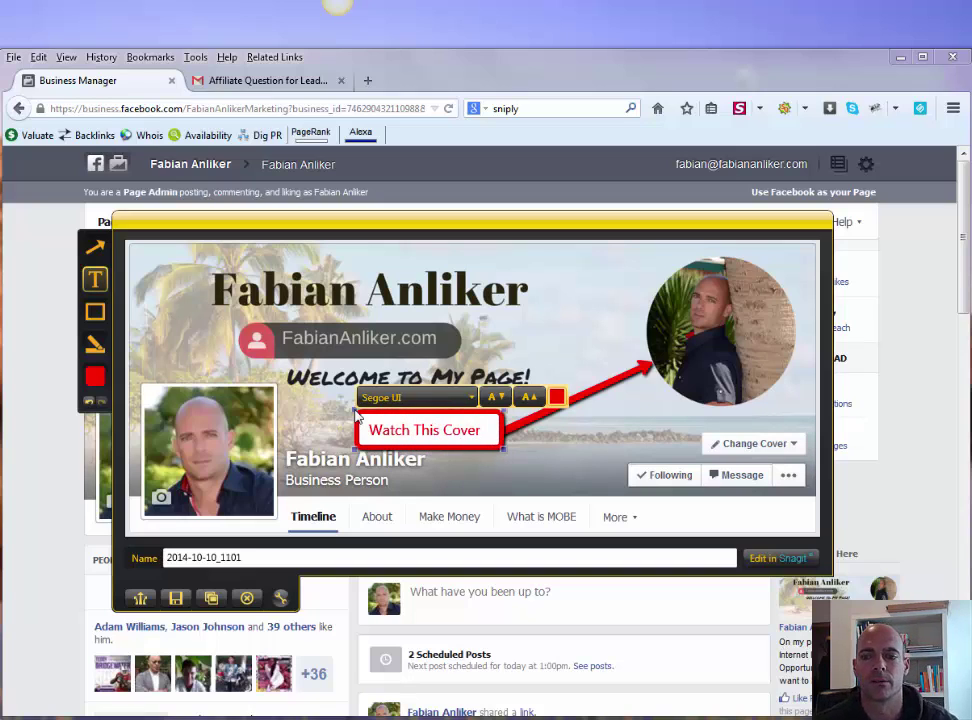
{"action": "left_click", "coordinate": [470, 453]}
{"action": "left_click_drag", "start_coordinate": [445, 412], "coordinate": [374, 407]}
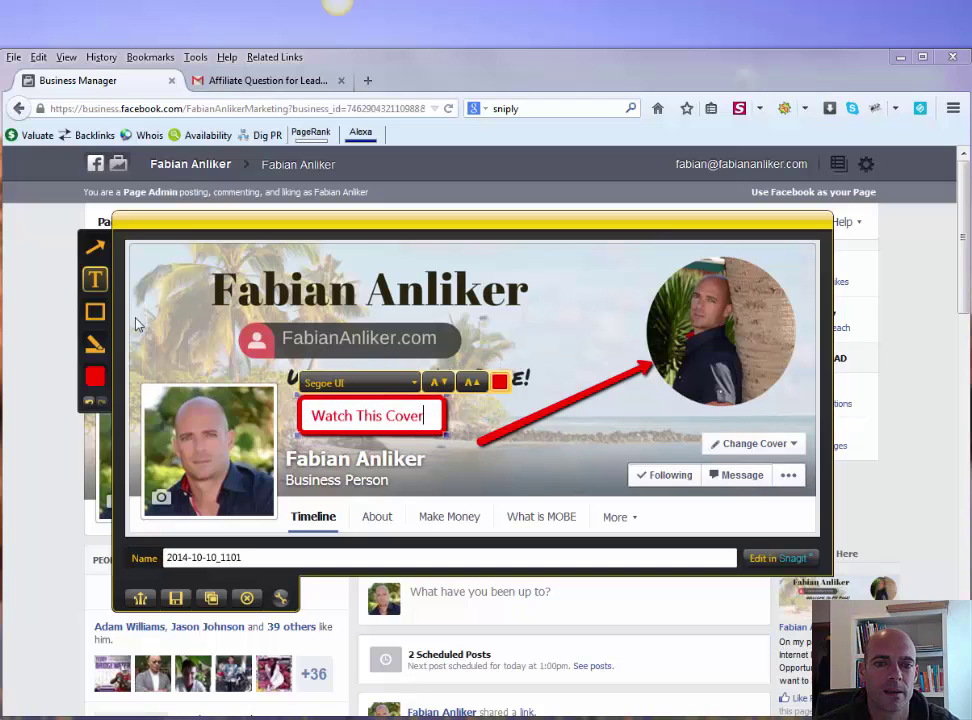
Box the Change Cover, Following and Message area and highlight the name title, recolouring it yellow then blue
{"action": "left_click", "coordinate": [97, 312]}
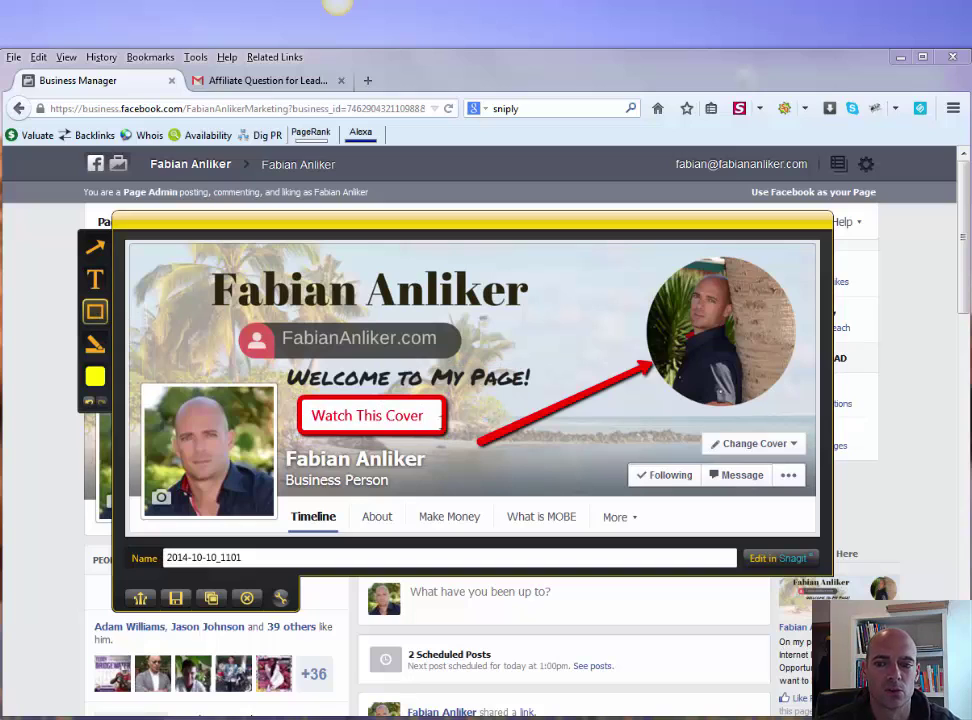
{"action": "mouse_move", "coordinate": [597, 408]}
{"action": "left_mouse_down"}
{"action": "mouse_move", "coordinate": [655, 460]}
{"action": "mouse_move", "coordinate": [765, 510]}
{"action": "mouse_move", "coordinate": [816, 504]}
{"action": "left_mouse_up"}
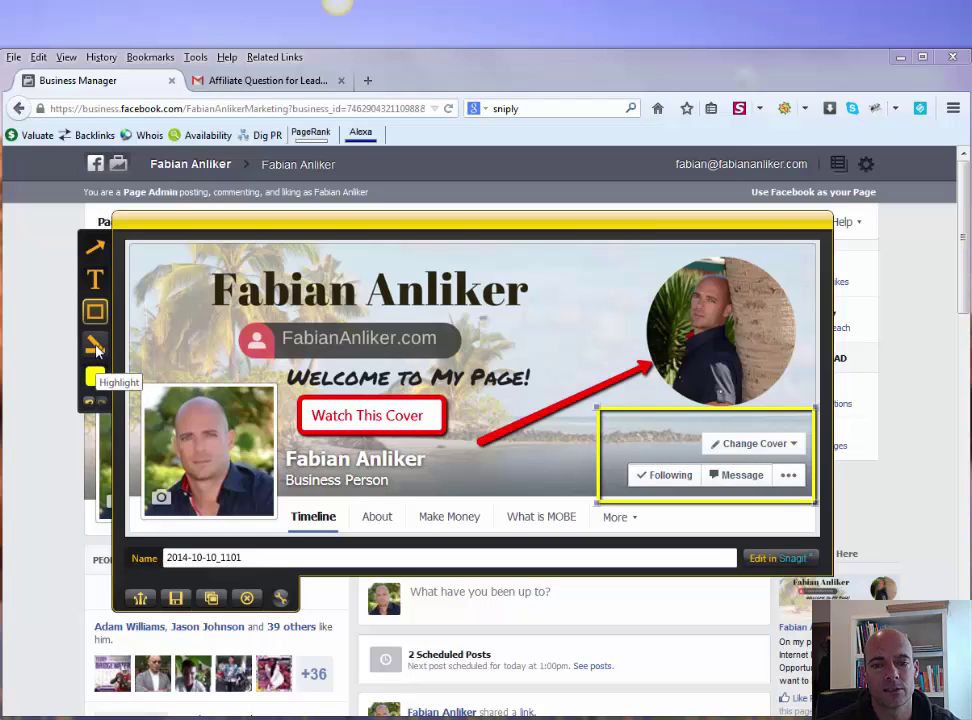
{"action": "left_click", "coordinate": [96, 347]}
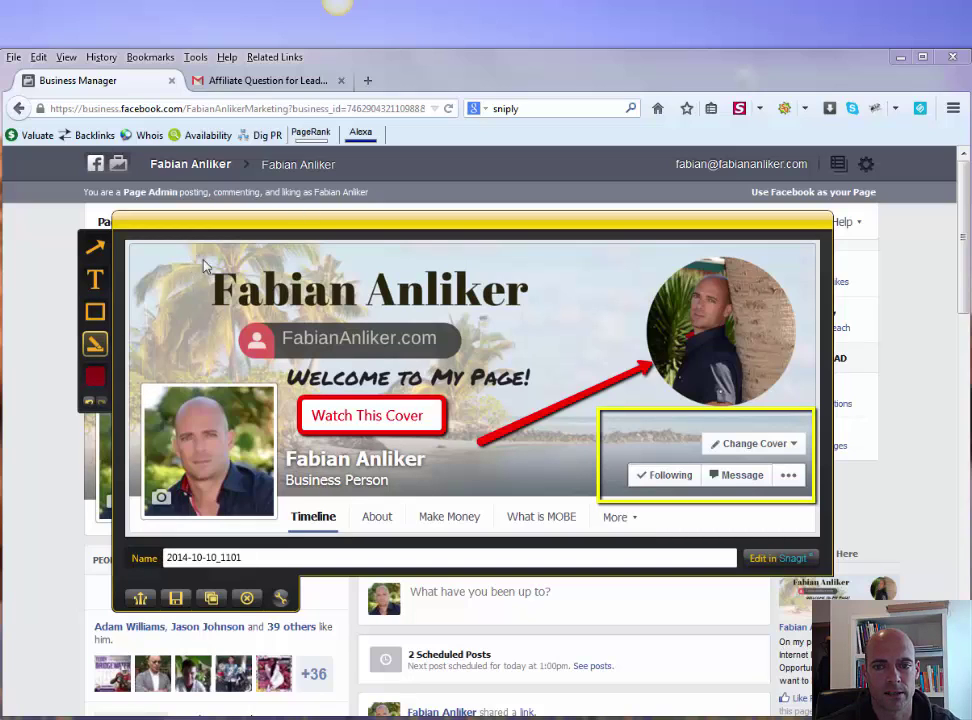
{"action": "left_click_drag", "start_coordinate": [196, 254], "coordinate": [540, 320]}
{"action": "left_click", "coordinate": [101, 378]}
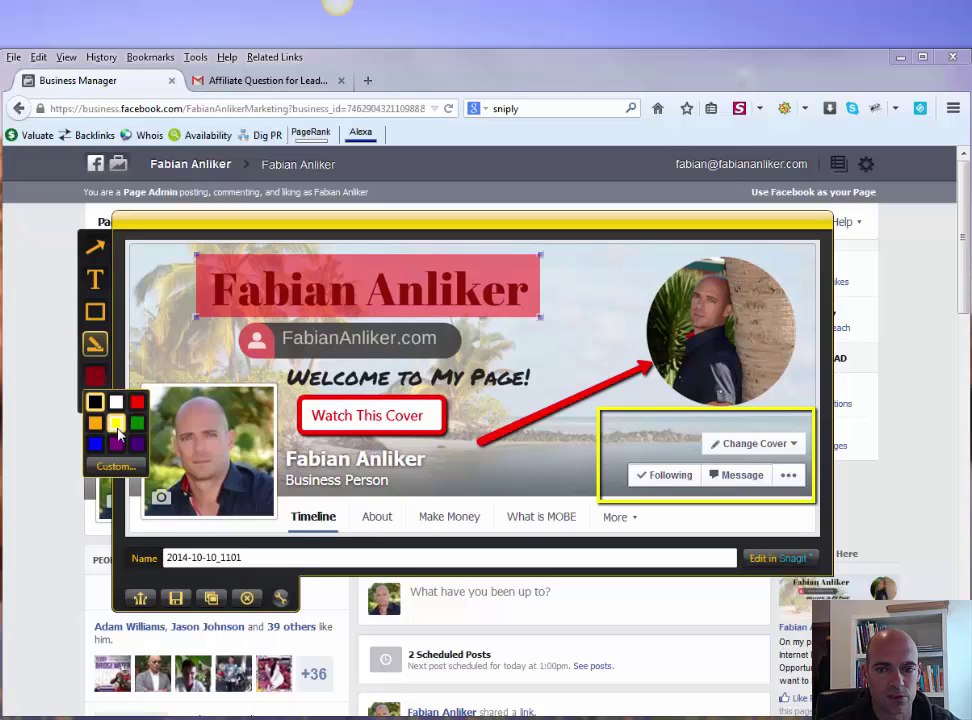
{"action": "left_click", "coordinate": [116, 422]}
{"action": "left_click", "coordinate": [95, 376]}
{"action": "left_click", "coordinate": [95, 444]}
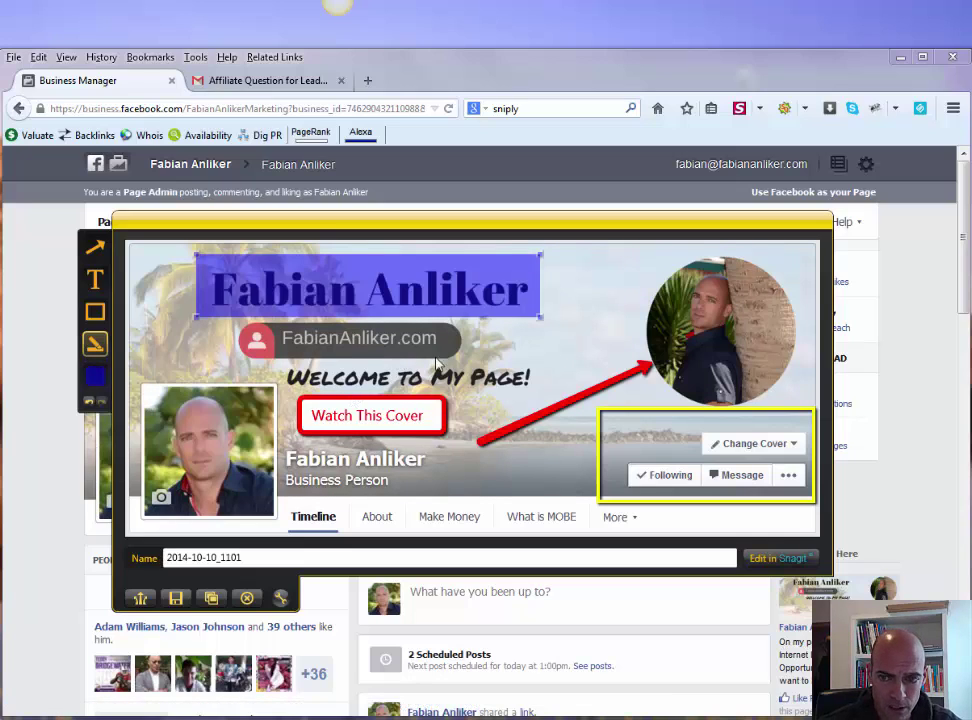
Undo the highlight colours, highlight, label move, label and red arrow, leaving the capture unannotated
{"action": "left_click", "coordinate": [88, 404]}
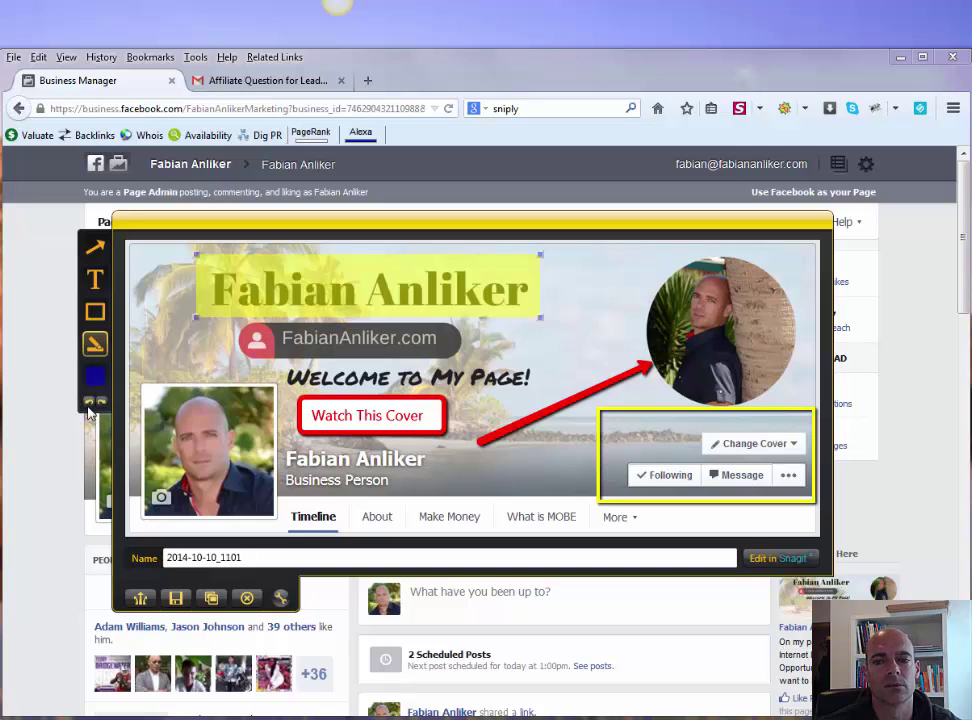
{"action": "left_click", "coordinate": [88, 404]}
{"action": "left_click", "coordinate": [88, 410]}
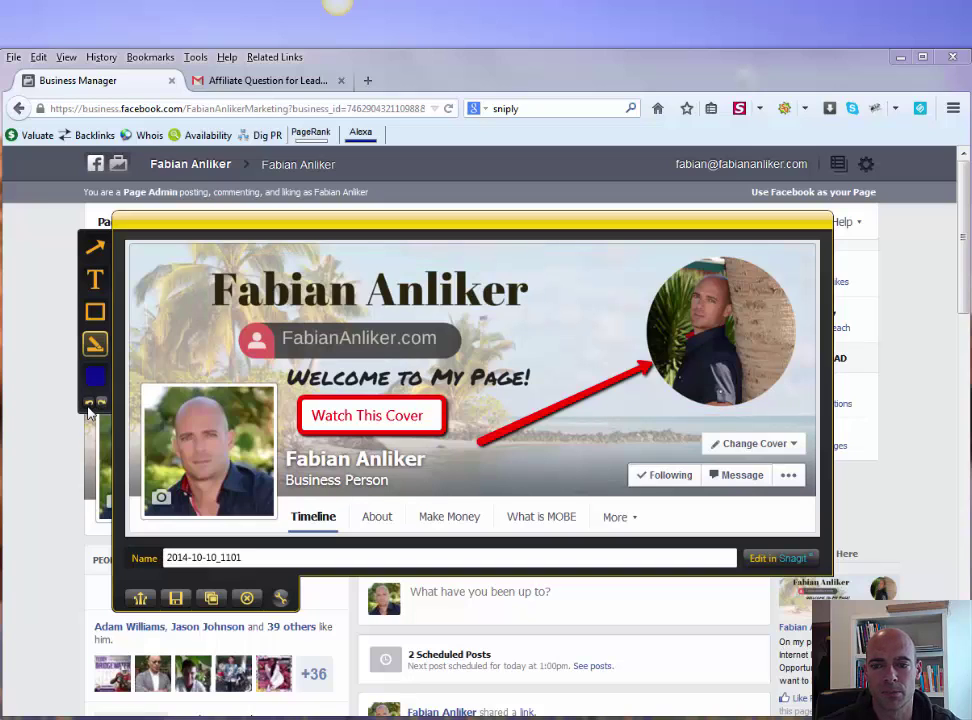
{"action": "left_click", "coordinate": [88, 408]}
{"action": "left_click", "coordinate": [88, 406]}
{"action": "left_click", "coordinate": [88, 406]}
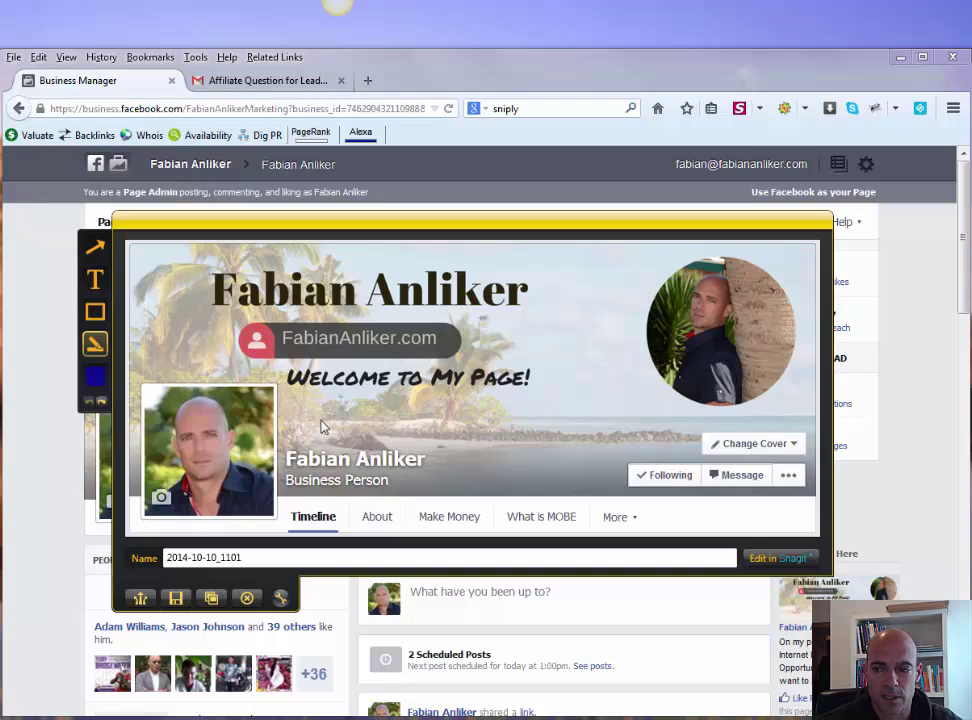
Replace the default name 2014-10-10_1101 with 'Fabians cover photo'
{"action": "left_click", "coordinate": [251, 558]}
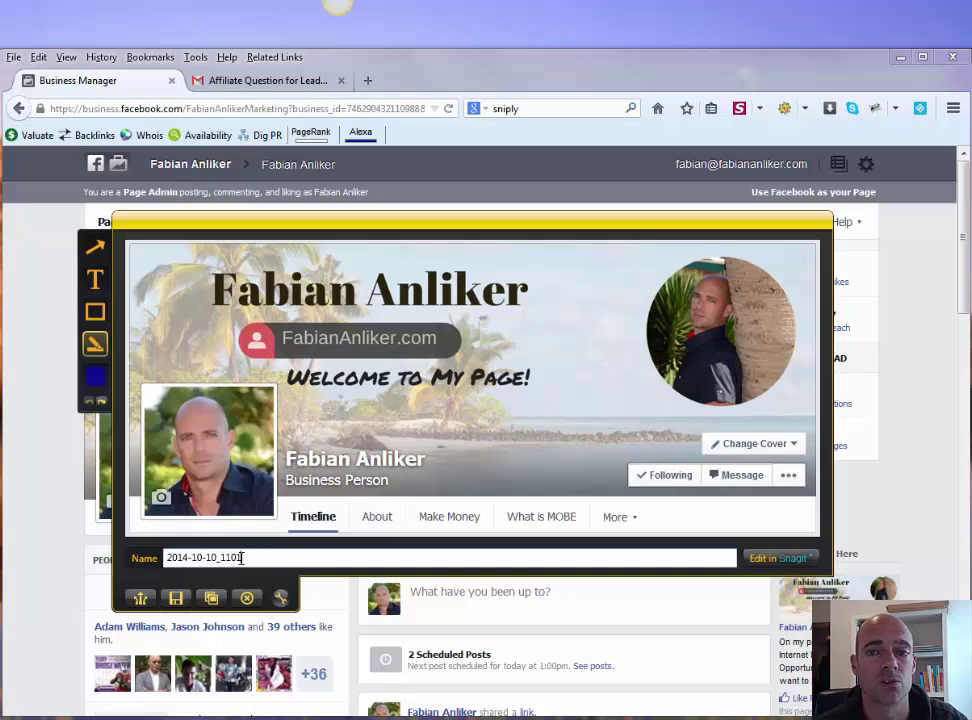
{"action": "double_click", "coordinate": [249, 557]}
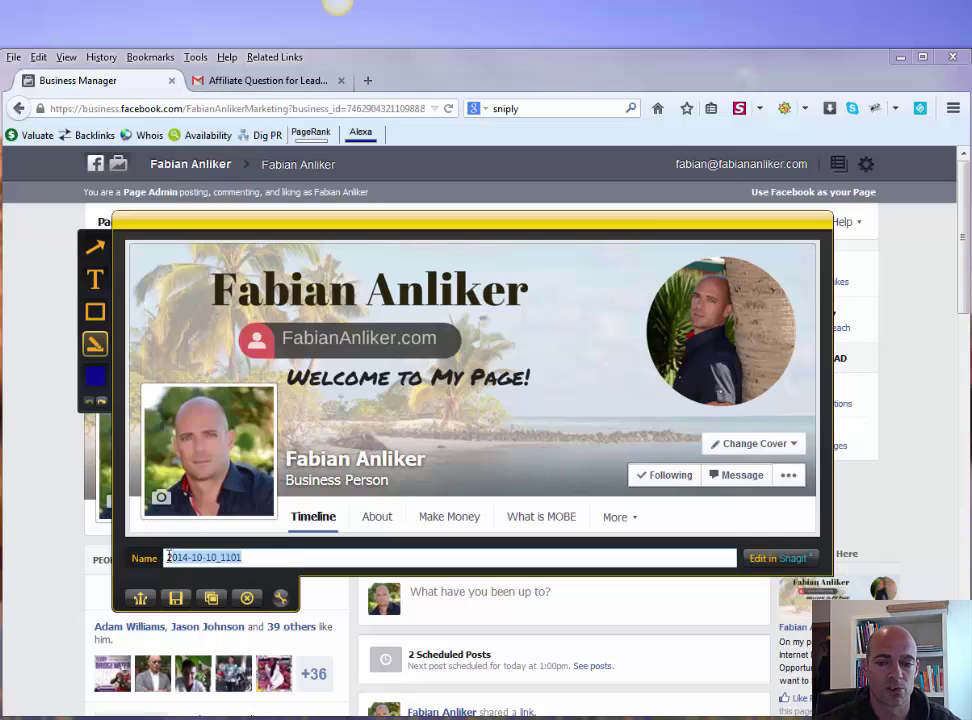
{"action": "left_click", "coordinate": [245, 557]}
{"action": "left_click_drag", "start_coordinate": [245, 557], "coordinate": [139, 563]}
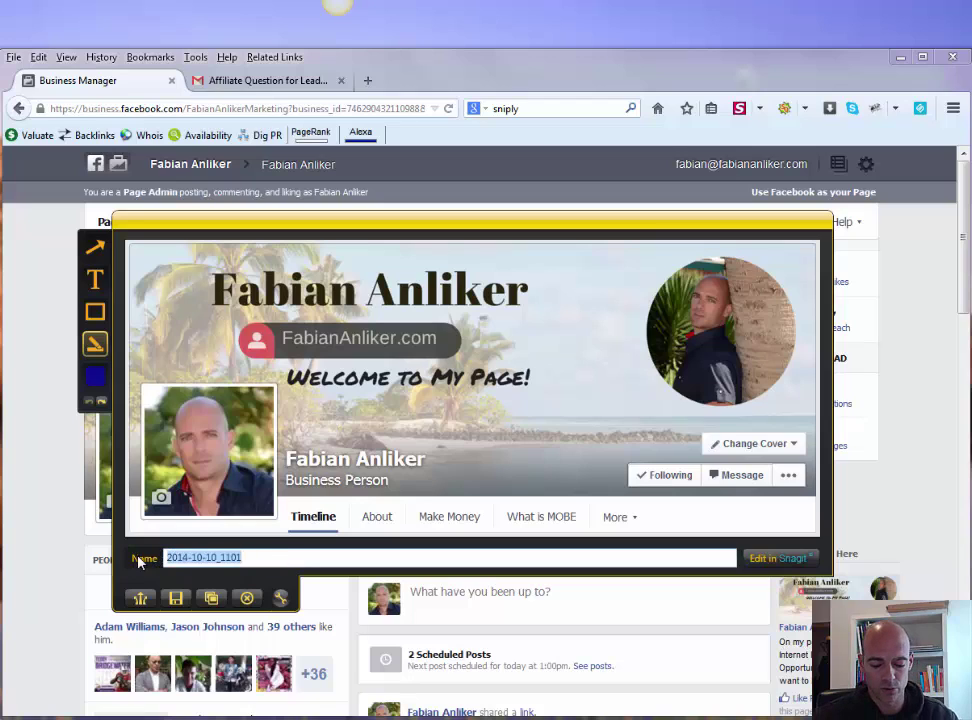
{"action": "type", "text": "Fa"}
{"action": "key", "text": "BackSpace"}
{"action": "type", "text": "abians"}
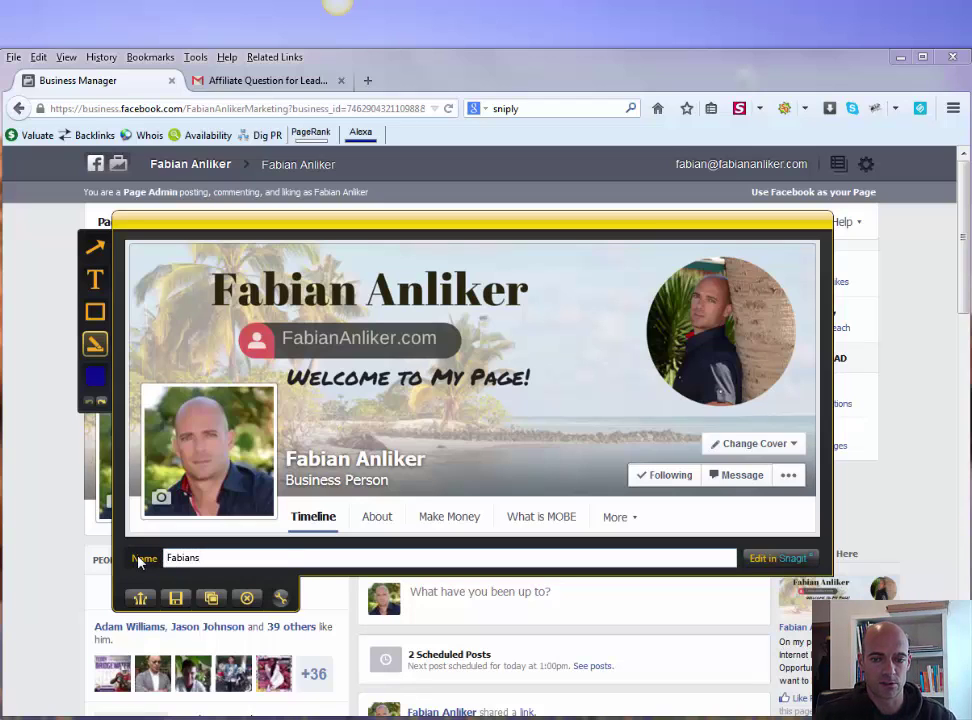
{"action": "type", "text": " cover photo"}
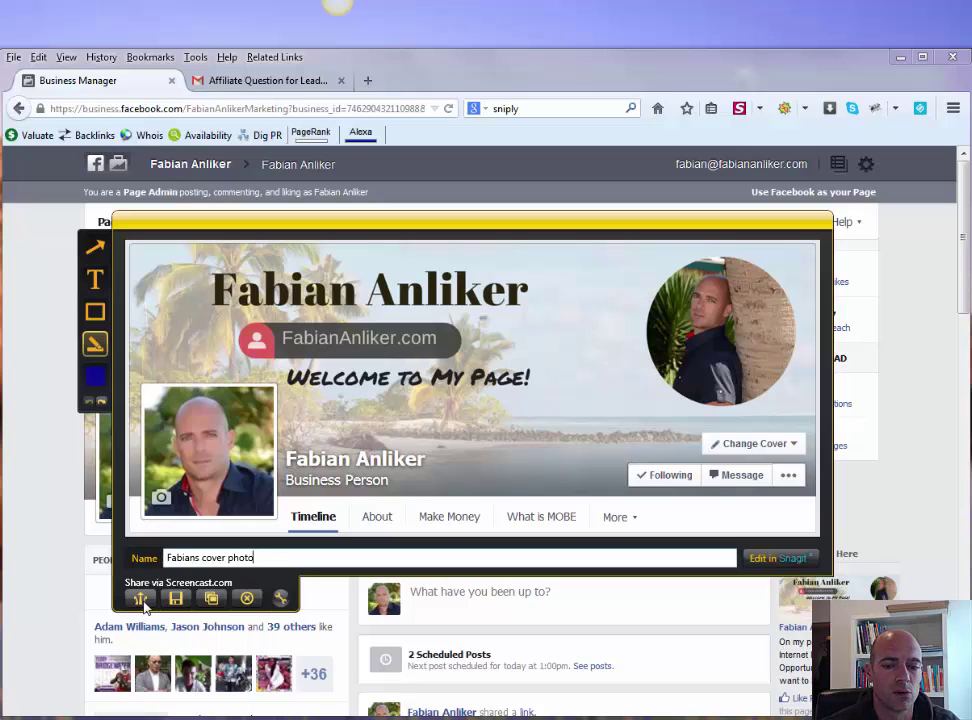
Upload the Fabians cover photo capture to Screencast.com and view it there in a new tab
{"action": "left_click", "coordinate": [142, 600]}
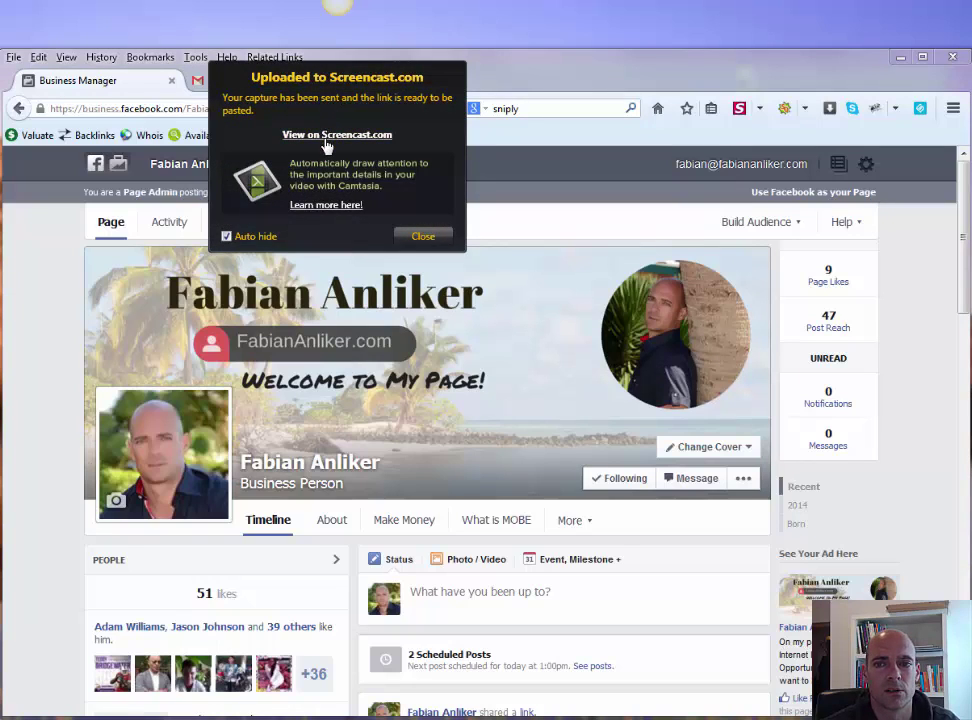
{"action": "left_click", "coordinate": [326, 140]}
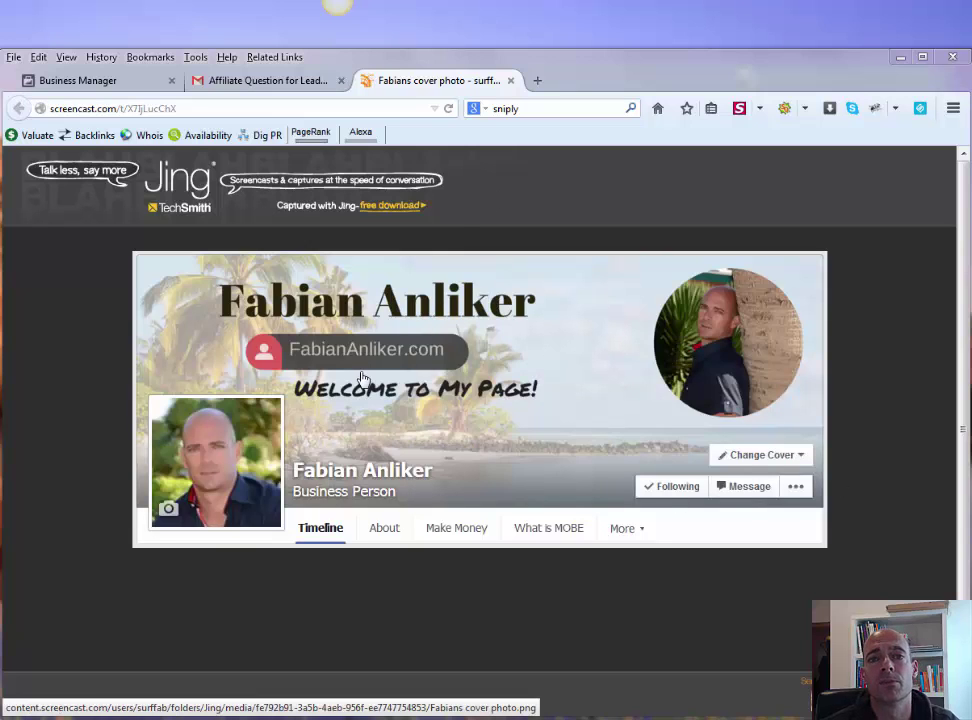
Select the capture's short screencast.com share link in the browser address bar
{"action": "left_click", "coordinate": [205, 108]}
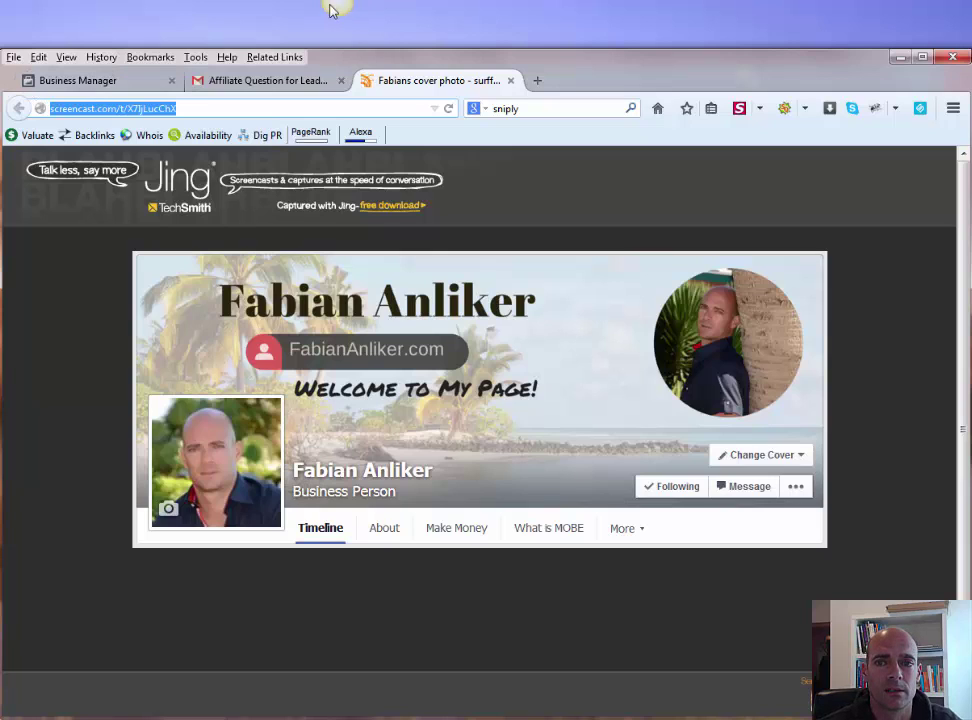
{"action": "mouse_move", "coordinate": [333, 12]}
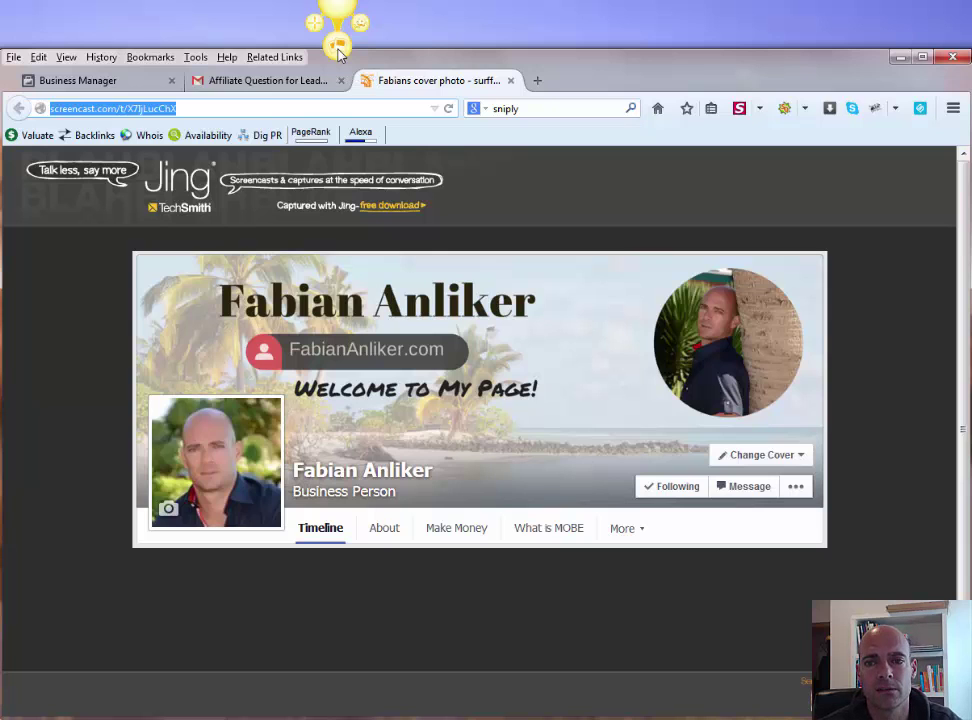
Reopen the Fabians cover photo from Jing's capture history in the preview window
{"action": "left_click", "coordinate": [338, 48]}
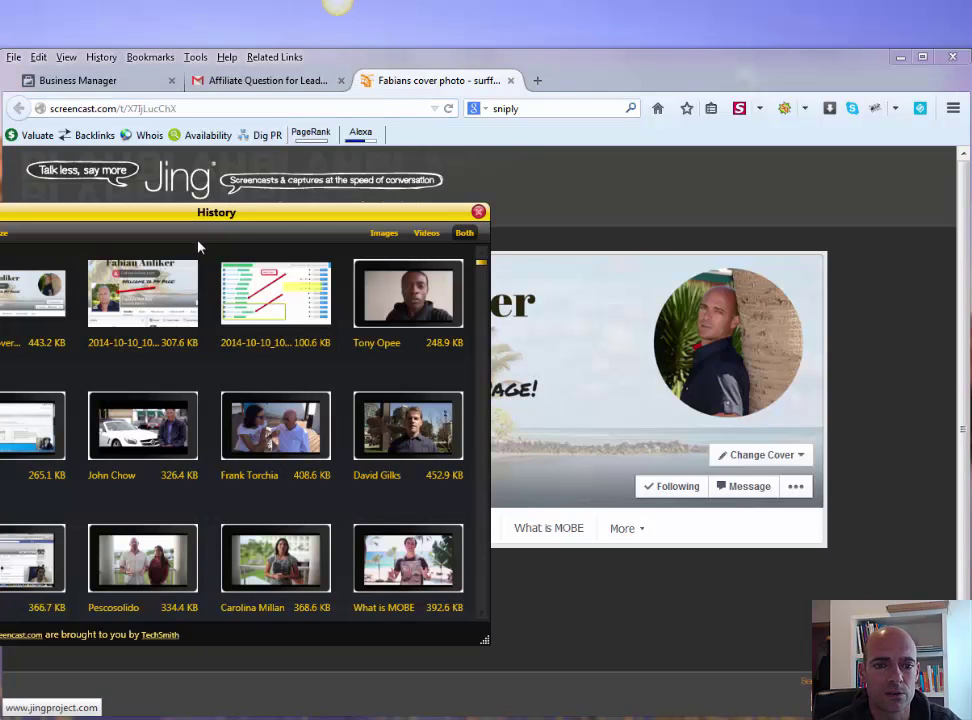
{"action": "left_click_drag", "start_coordinate": [117, 215], "coordinate": [232, 217]}
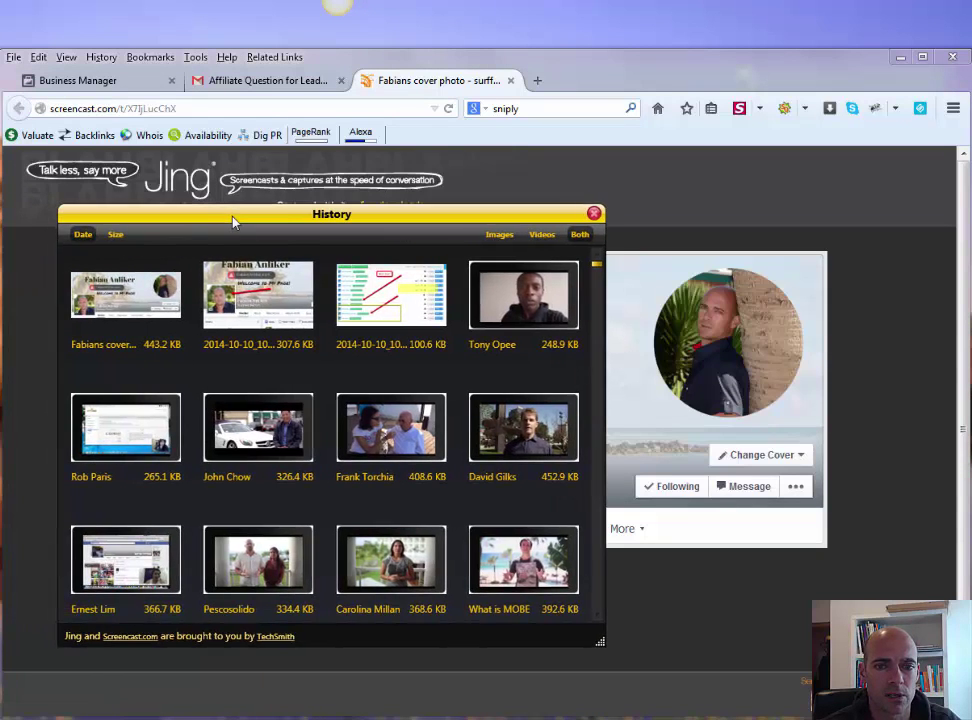
{"action": "left_click", "coordinate": [124, 298]}
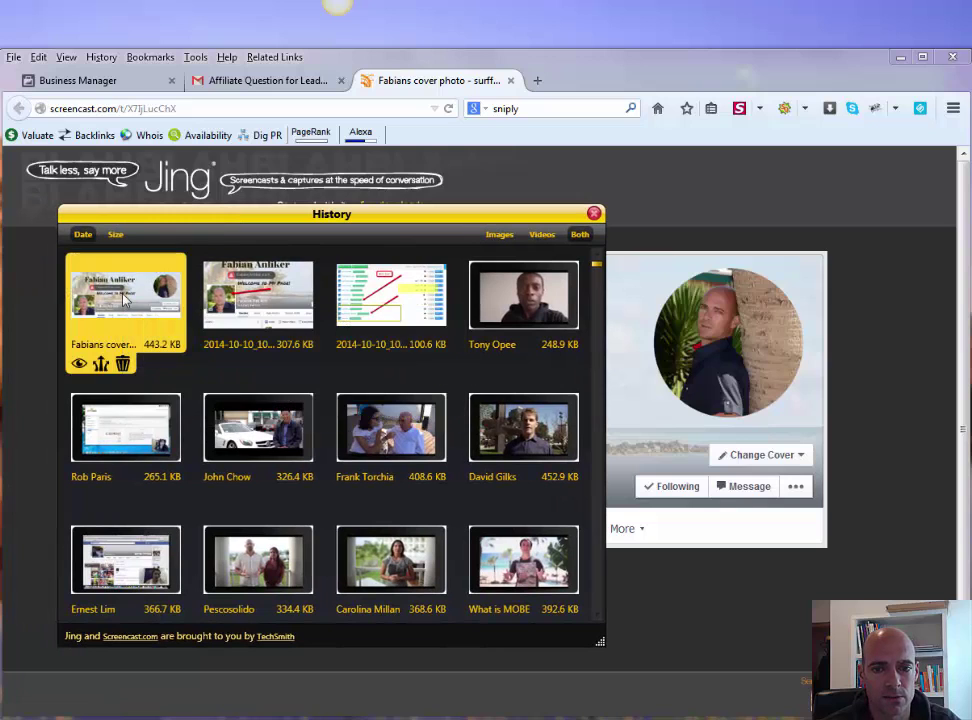
{"action": "left_click", "coordinate": [79, 365]}
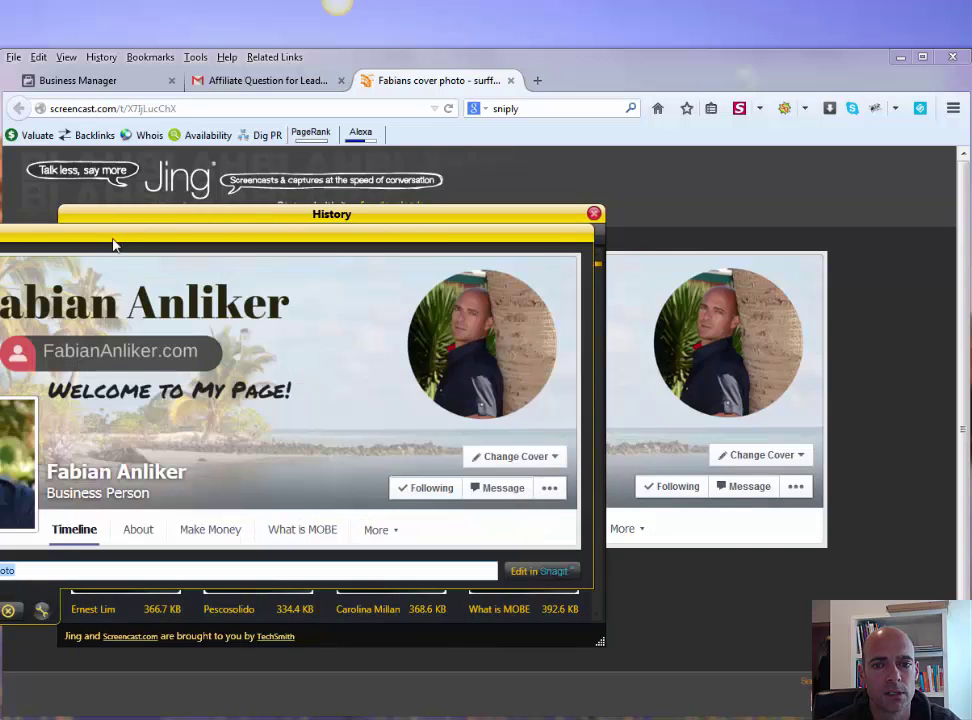
{"action": "left_click_drag", "start_coordinate": [115, 241], "coordinate": [307, 295]}
{"action": "left_click", "coordinate": [594, 213]}
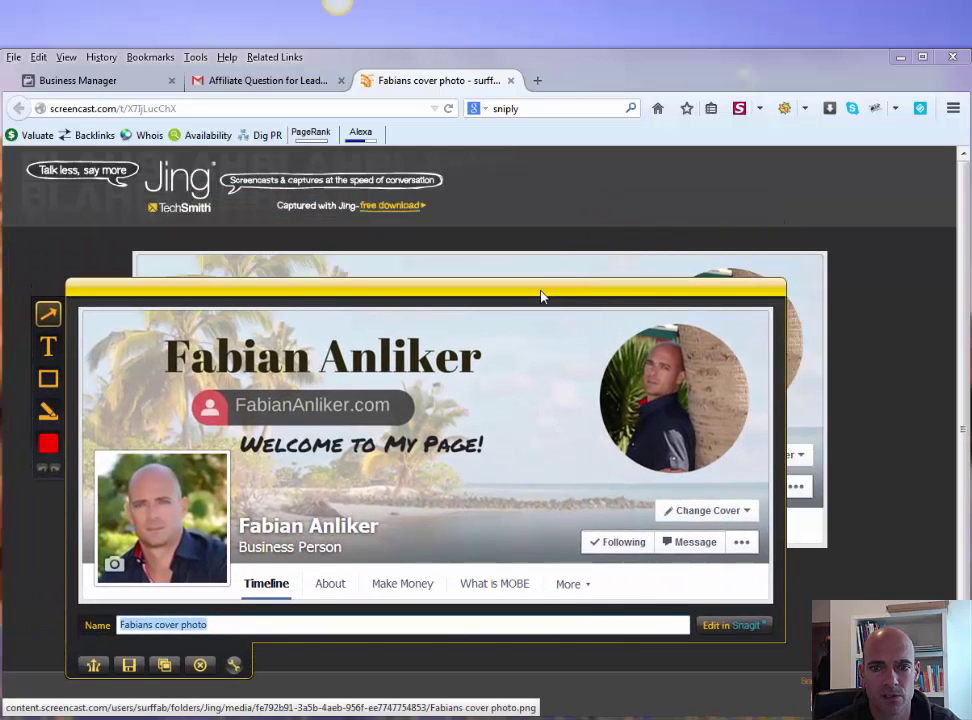
{"action": "left_click_drag", "start_coordinate": [540, 296], "coordinate": [567, 199]}
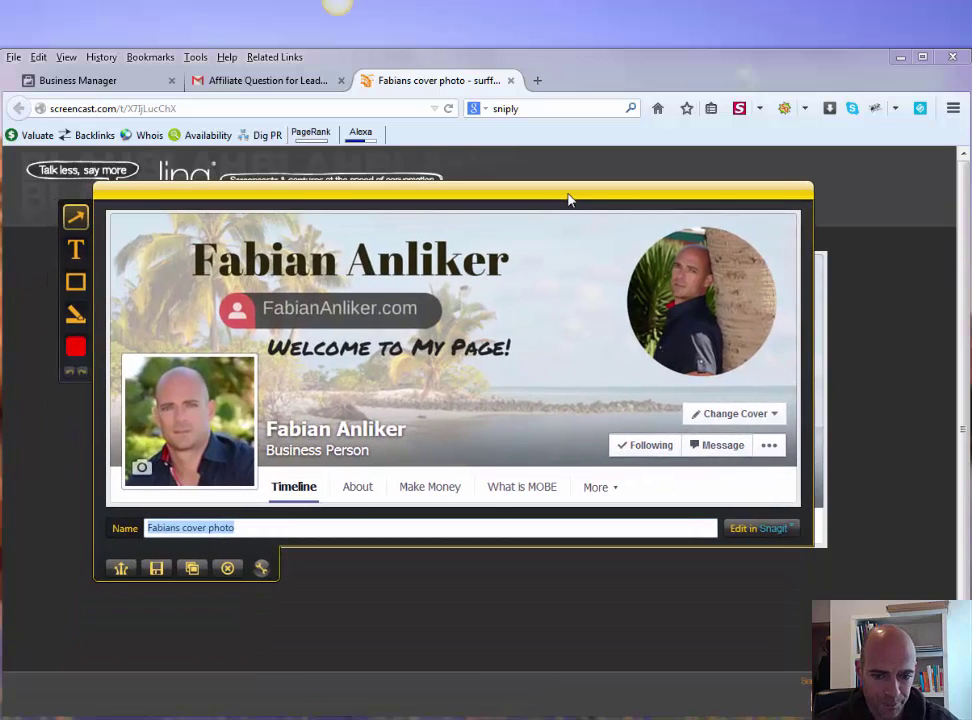
{"action": "left_click", "coordinate": [157, 569]}
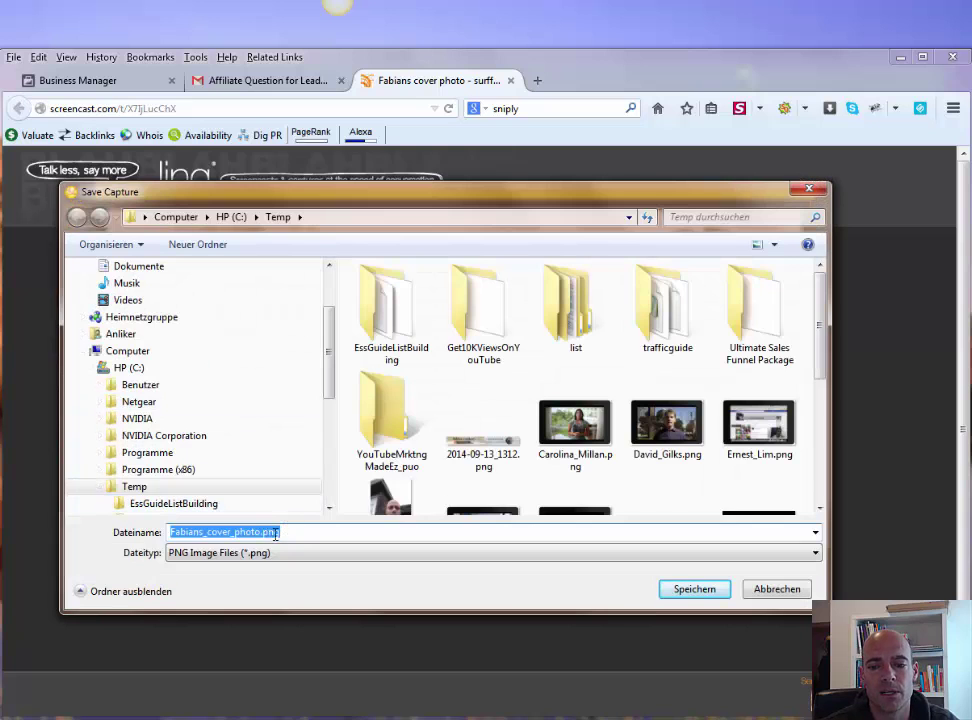
{"action": "left_click", "coordinate": [777, 589]}
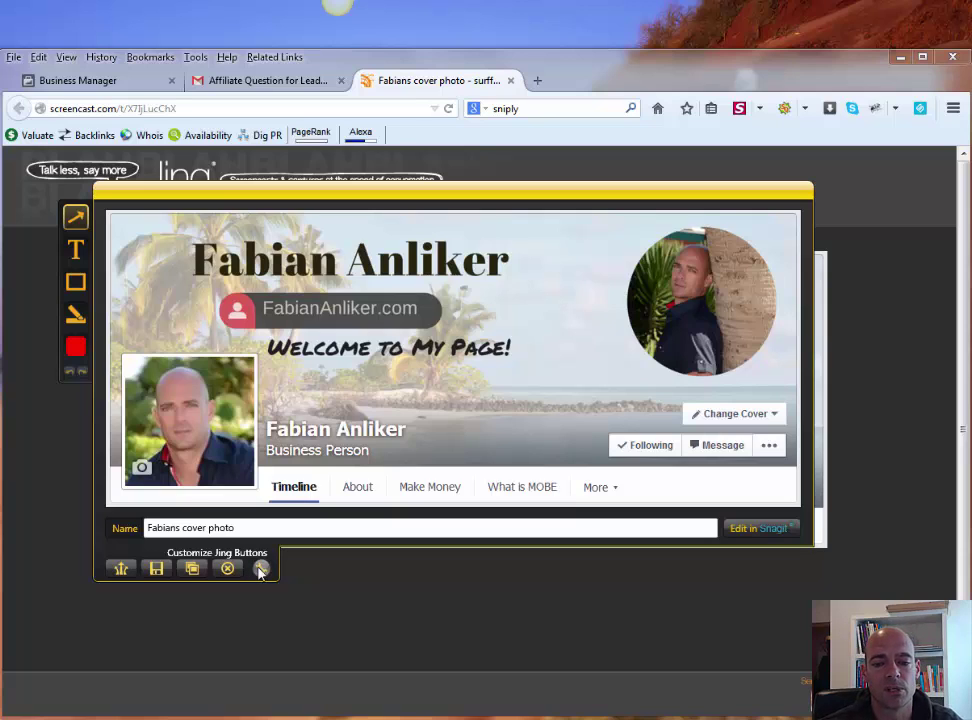
Look over the Customize Jing Buttons options, then cancel the cover photo preview
{"action": "left_click", "coordinate": [261, 569]}
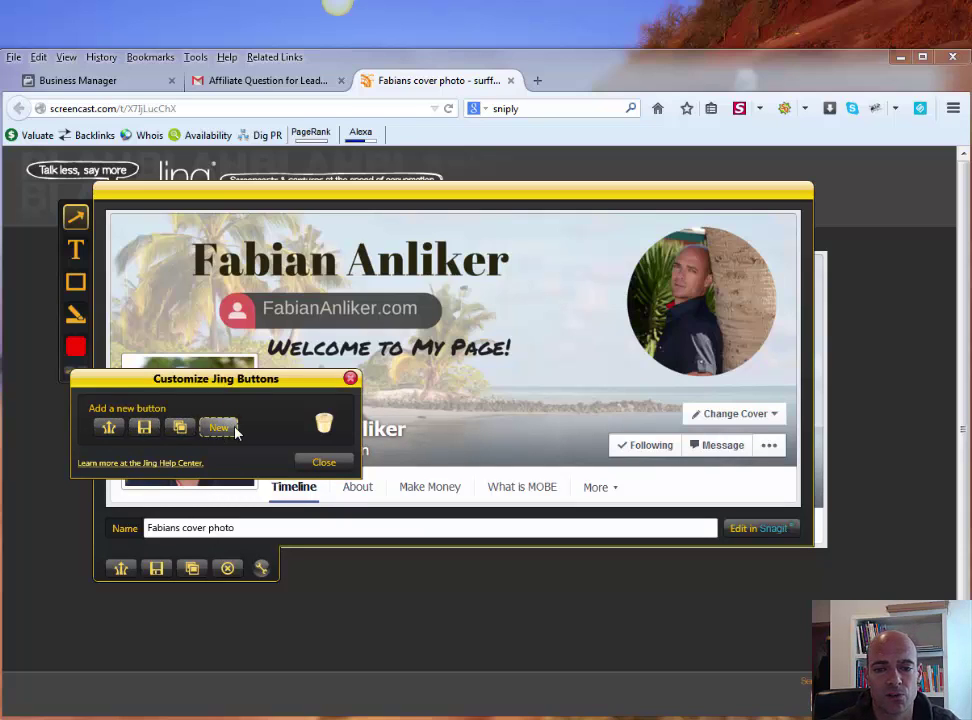
{"action": "left_click", "coordinate": [350, 379]}
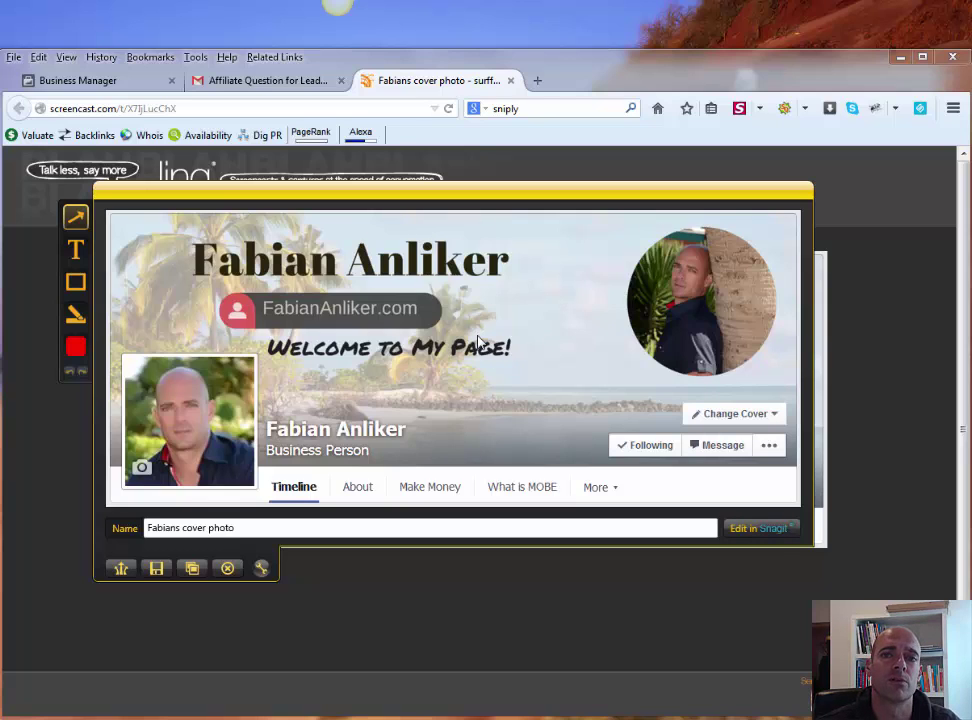
{"action": "left_click_drag", "start_coordinate": [748, 197], "coordinate": [757, 258]}
{"action": "left_click", "coordinate": [240, 630]}
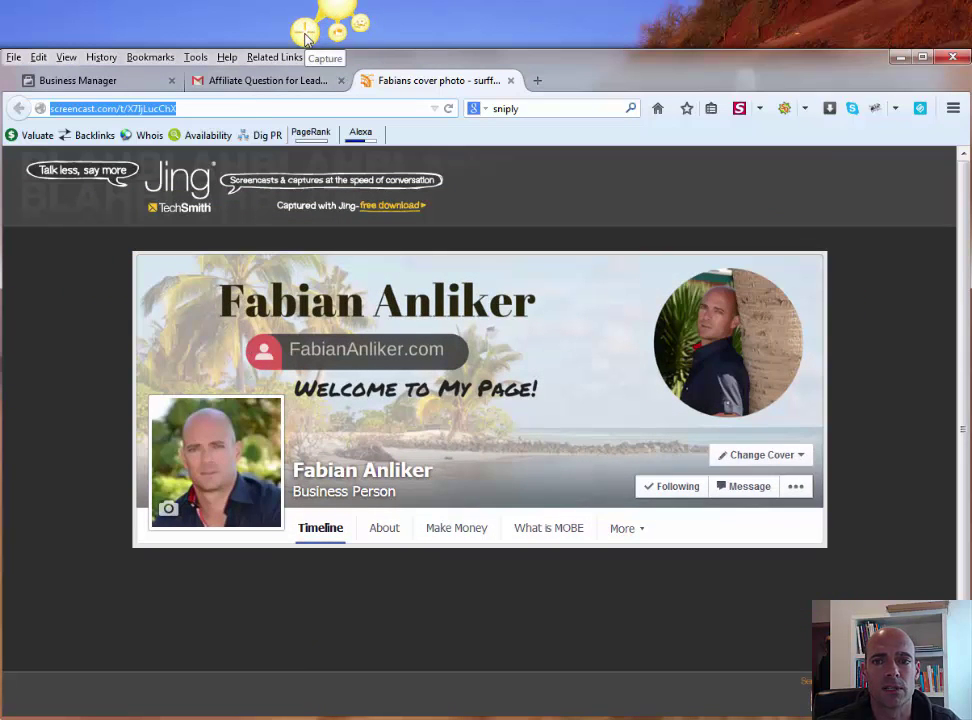
Return to the Facebook business page and draw an 859 x 365 capture region around its cover
{"action": "left_click", "coordinate": [305, 35]}
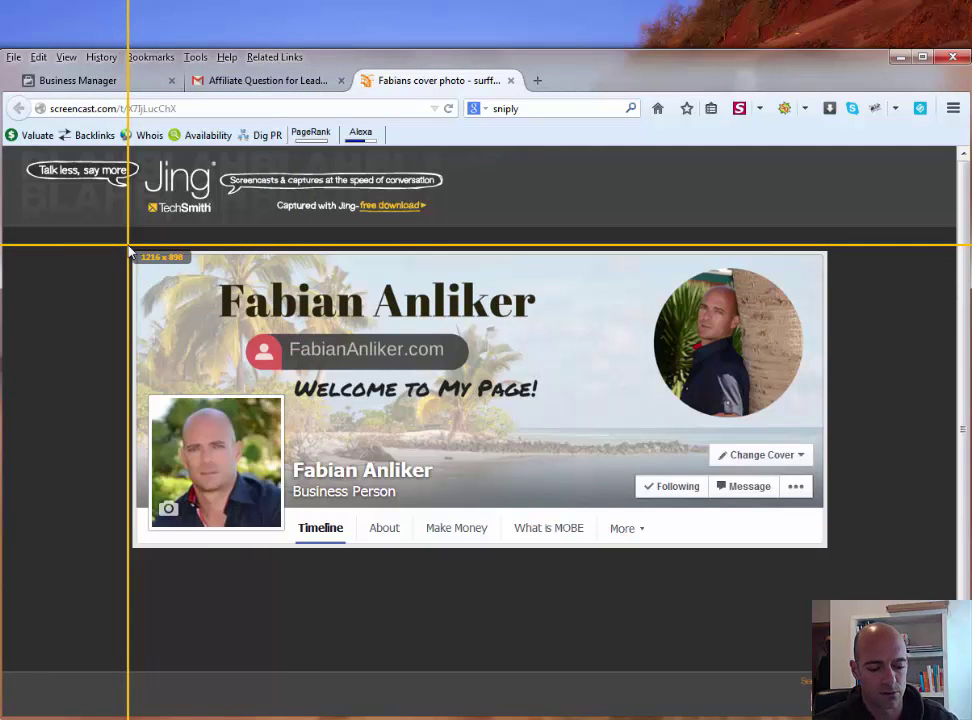
{"action": "key", "text": "Escape"}
{"action": "left_click", "coordinate": [130, 86]}
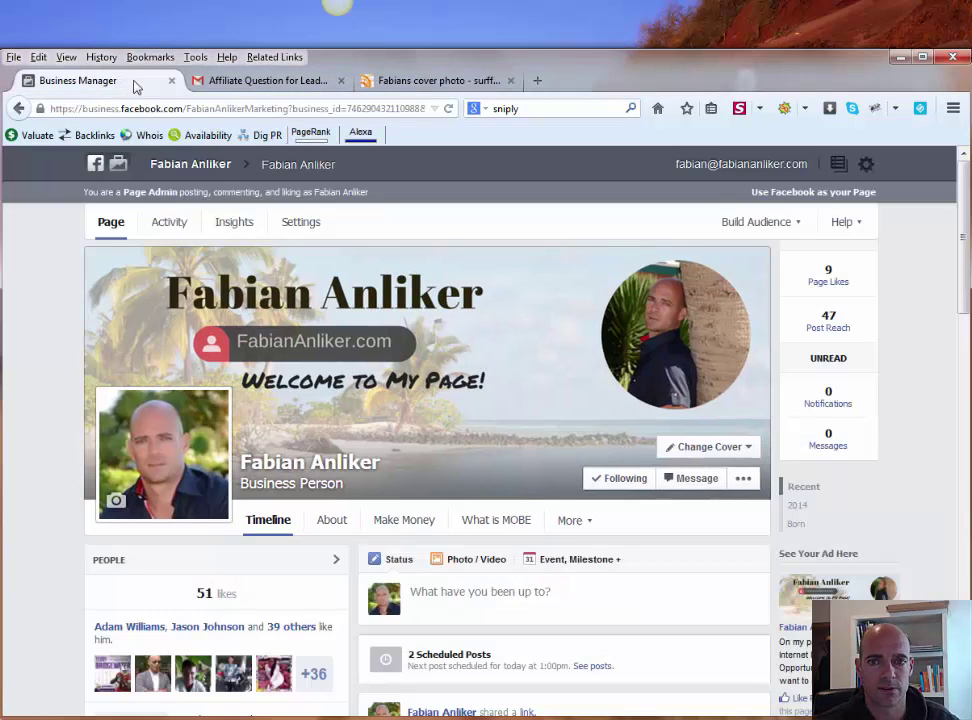
{"action": "left_click", "coordinate": [265, 30]}
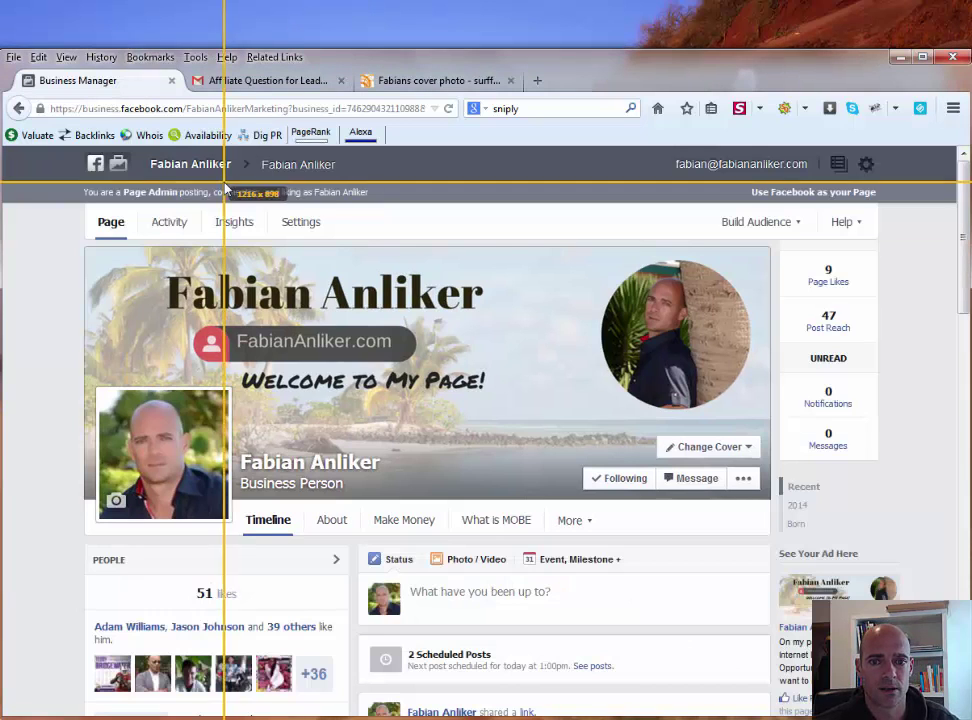
{"action": "left_click_drag", "start_coordinate": [80, 243], "coordinate": [471, 410]}
{"action": "left_click_drag", "start_coordinate": [540, 435], "coordinate": [773, 542]}
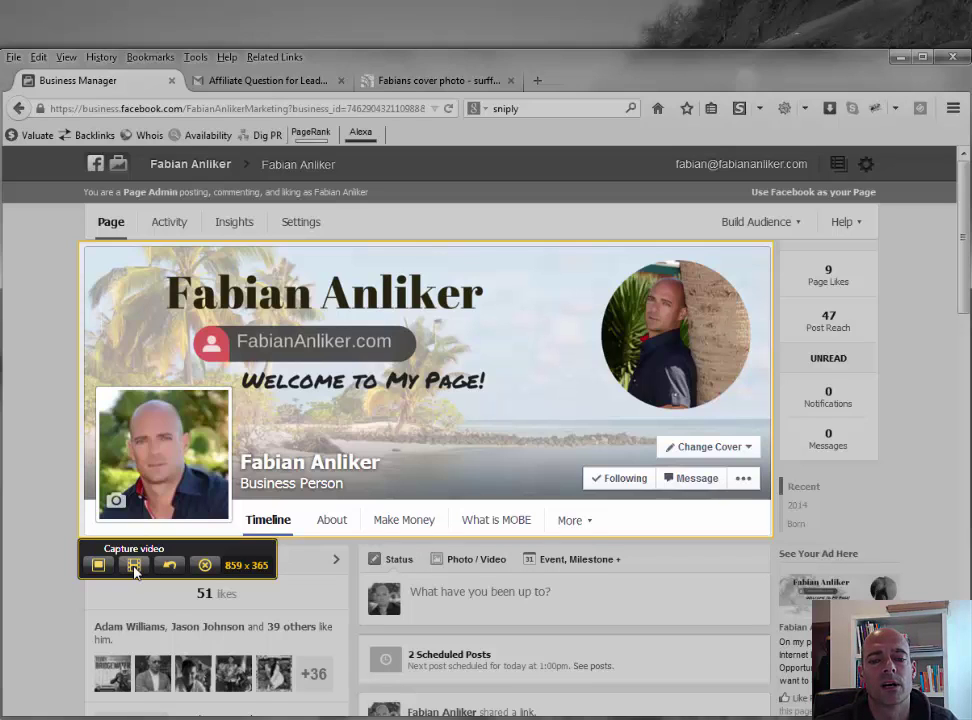
Record a few seconds of video of the cover area, then stop to preview it as 2014-10-10_1106
{"action": "left_click", "coordinate": [134, 566]}
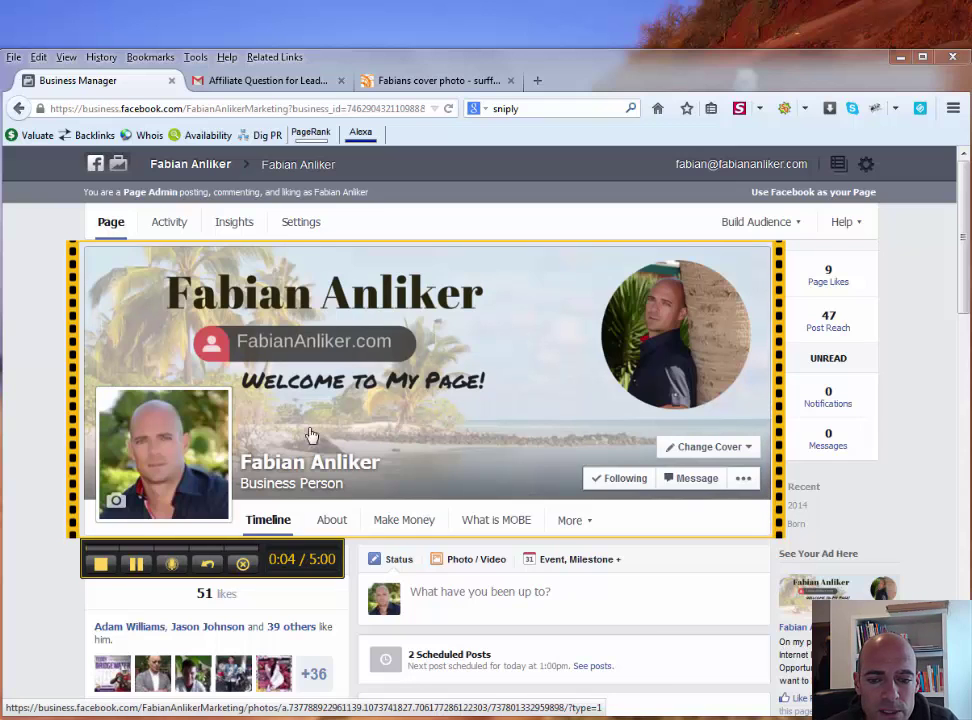
{"action": "left_click", "coordinate": [100, 564]}
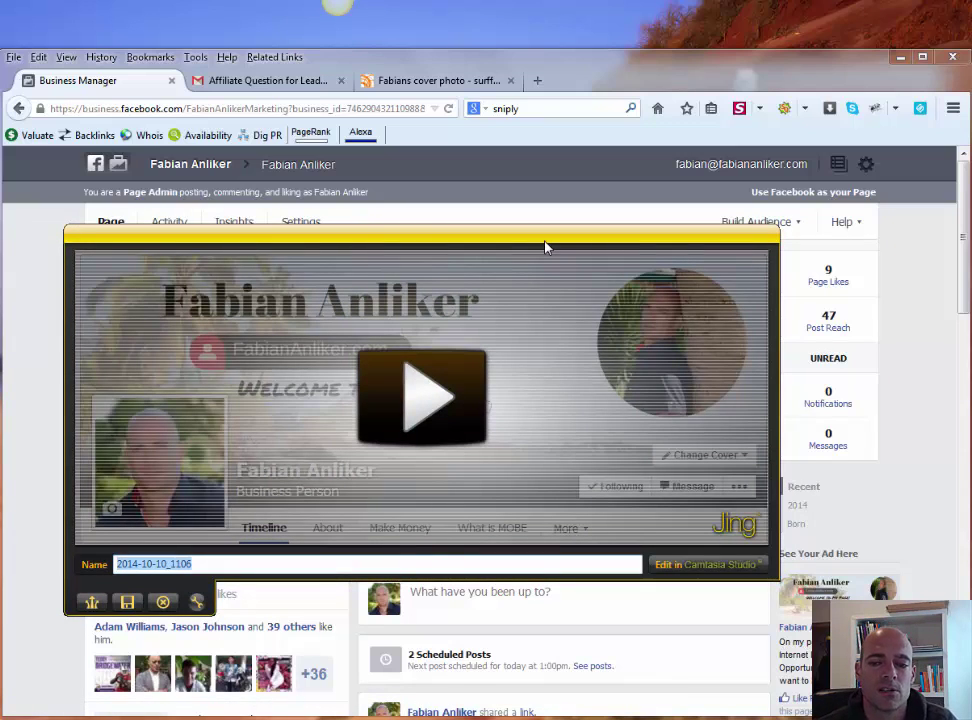
Play the roughly 5-second cover recording 2014-10-10_1106 through to its end
{"action": "left_click_drag", "start_coordinate": [456, 242], "coordinate": [462, 239]}
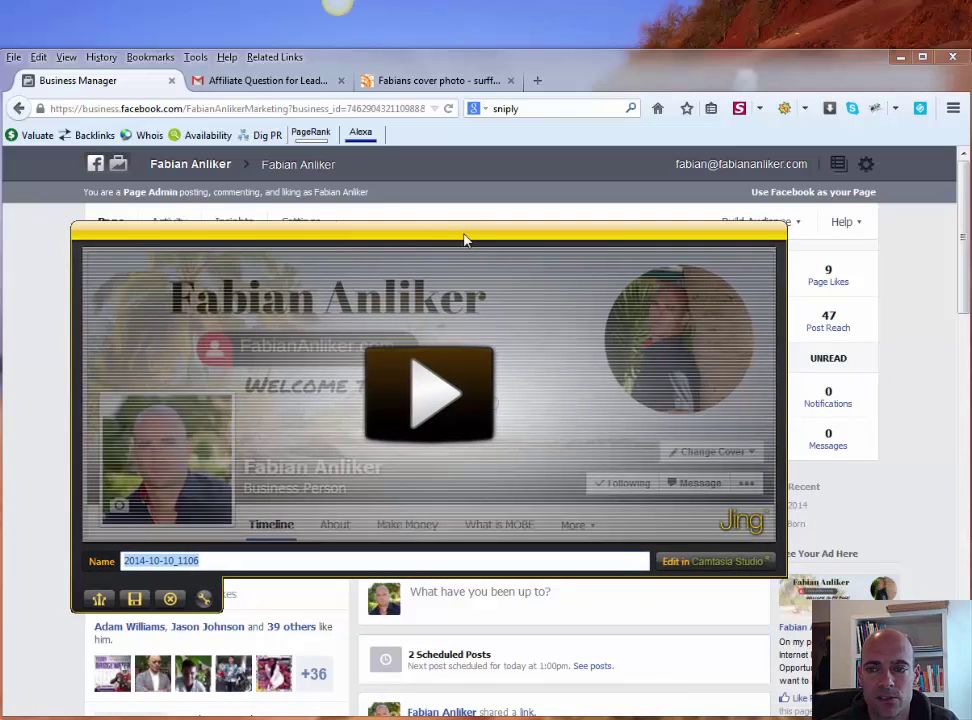
{"action": "left_click", "coordinate": [435, 398]}
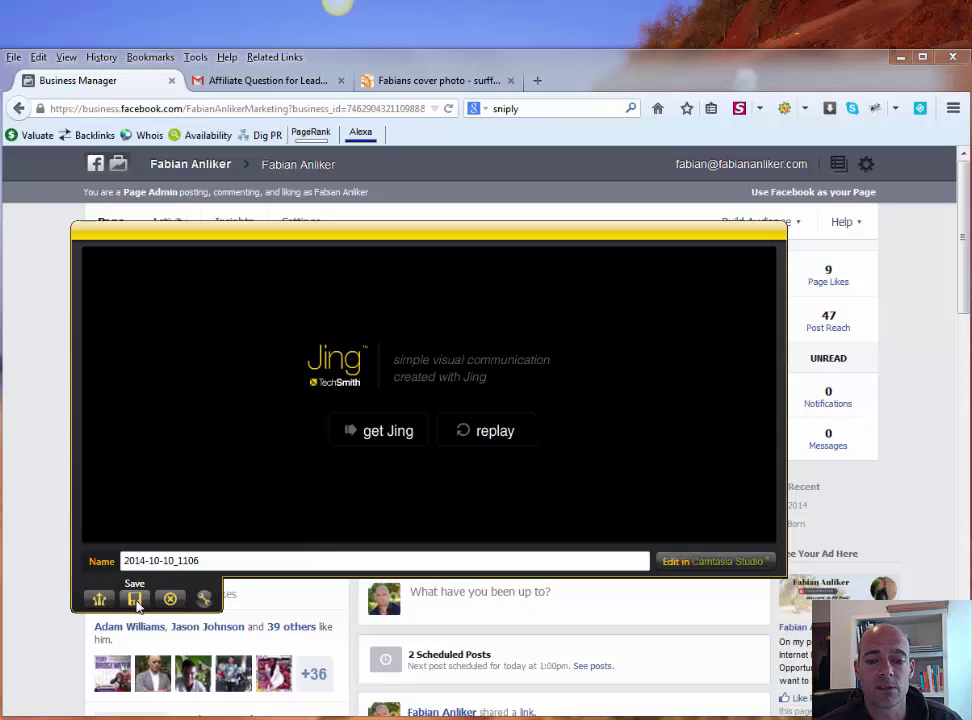
{"action": "left_click", "coordinate": [136, 600]}
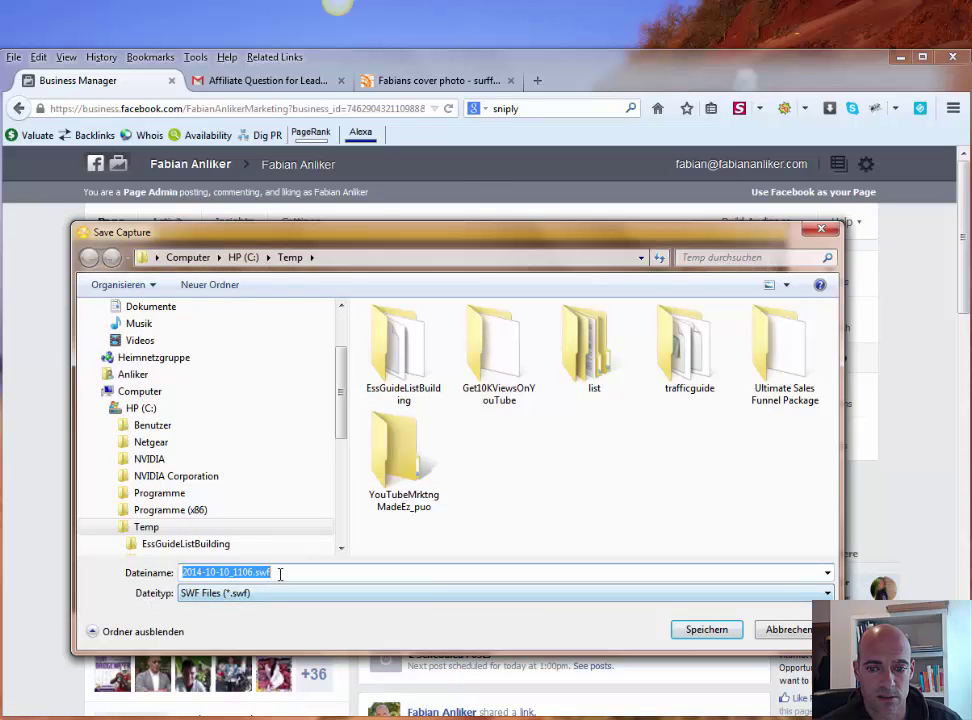
{"action": "left_click", "coordinate": [283, 593]}
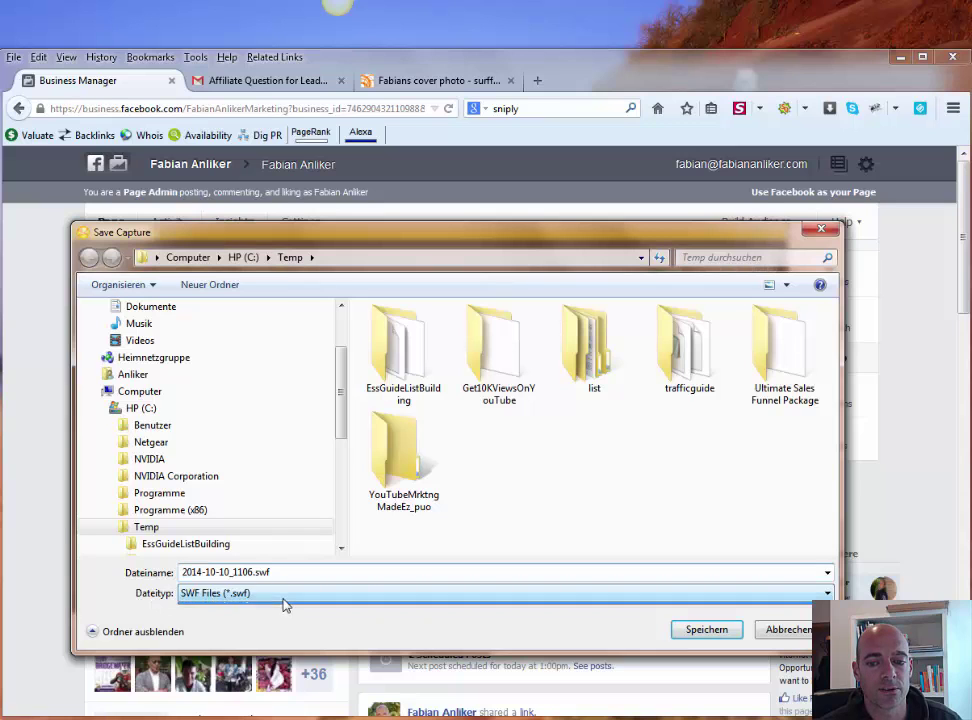
{"action": "left_click", "coordinate": [283, 608]}
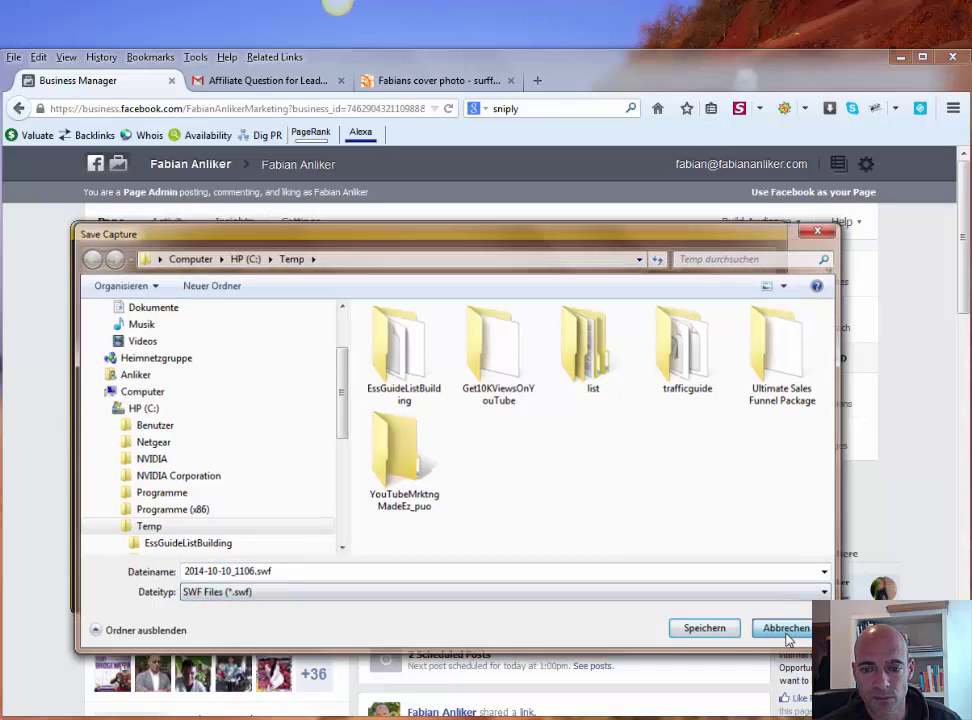
{"action": "left_click", "coordinate": [787, 629]}
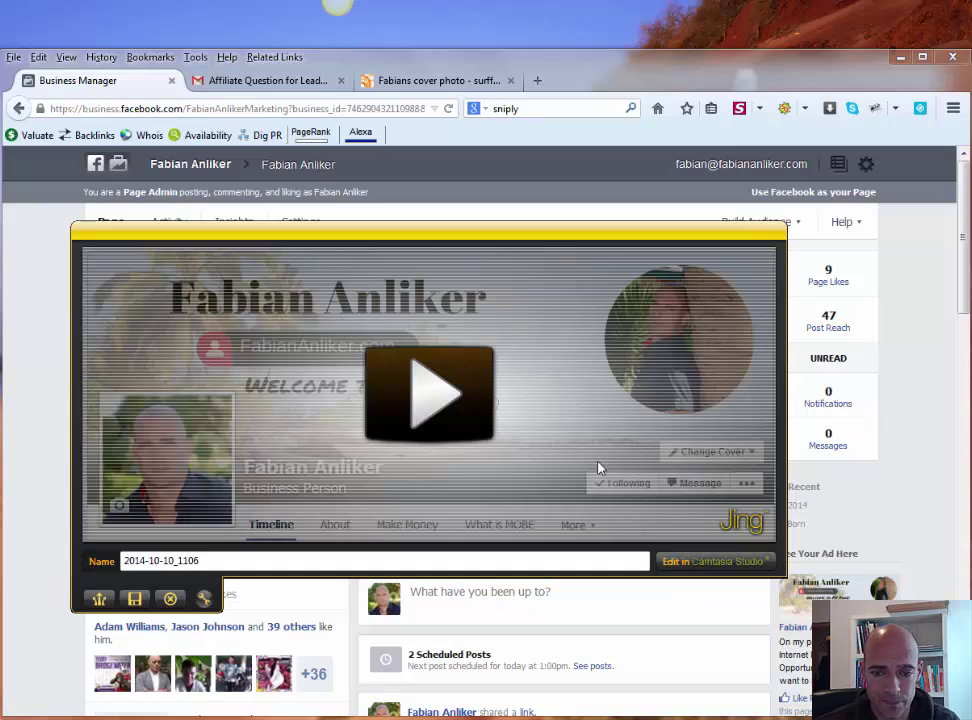
Discard the video capture, then start and abort a new capture region with Esc
{"action": "left_click", "coordinate": [172, 600]}
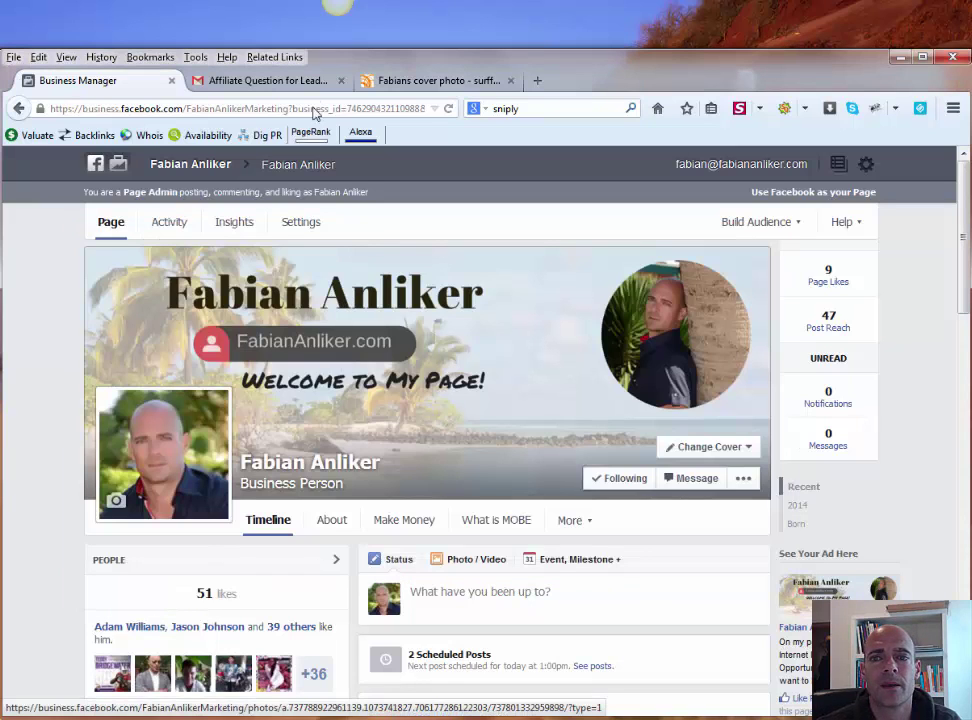
{"action": "left_click", "coordinate": [307, 28]}
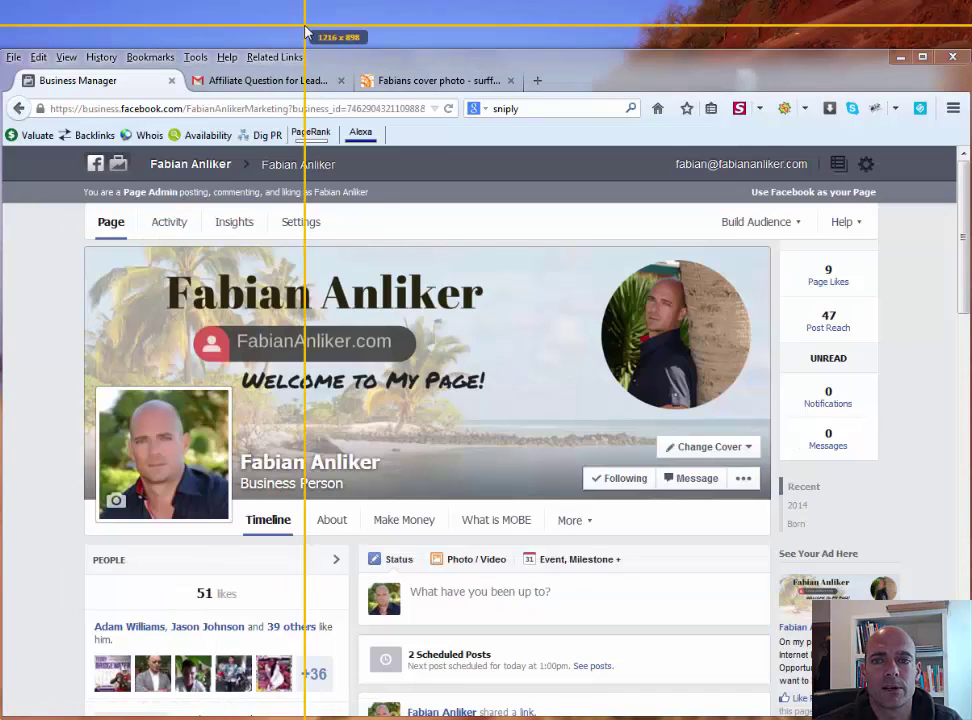
{"action": "key", "text": "Escape"}
{"action": "mouse_move", "coordinate": [343, 7]}
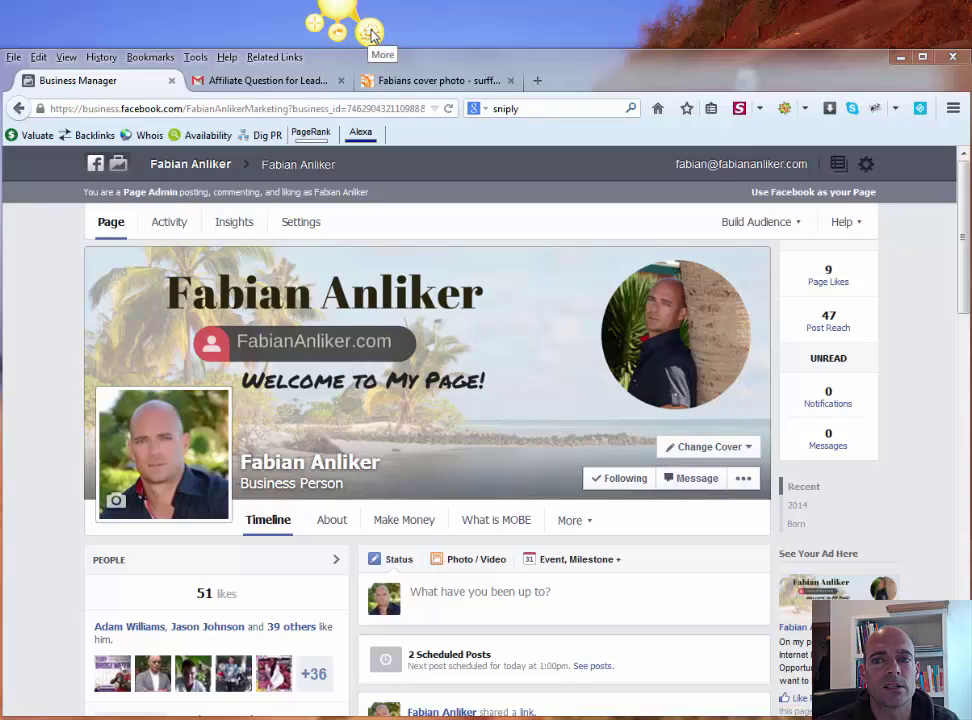
{"action": "left_click", "coordinate": [371, 35]}
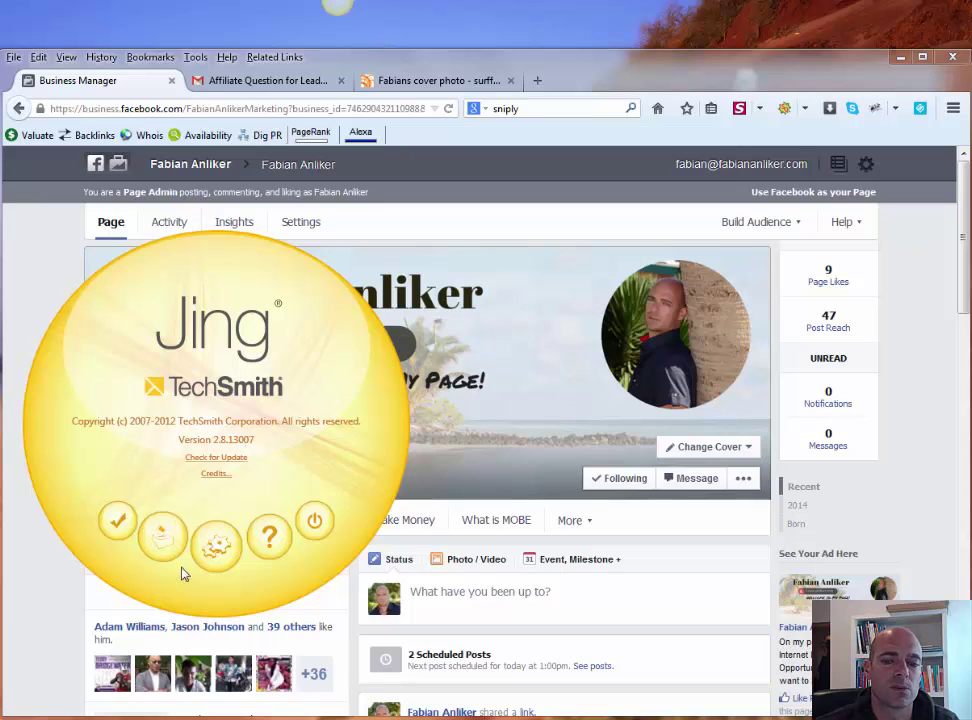
{"action": "left_click", "coordinate": [216, 545]}
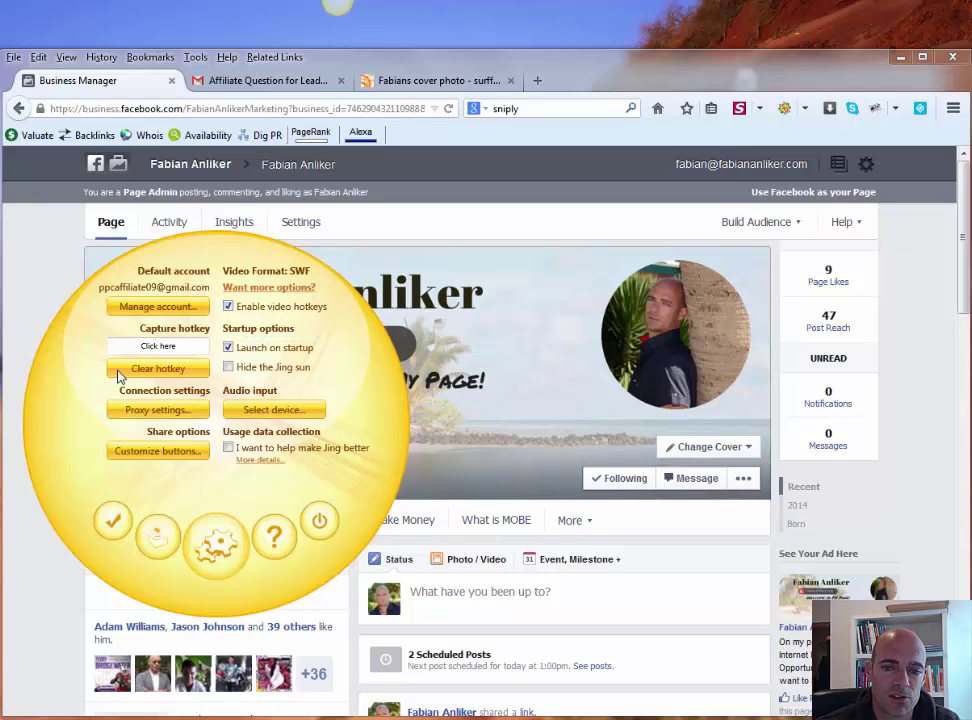
{"action": "left_click", "coordinate": [320, 524]}
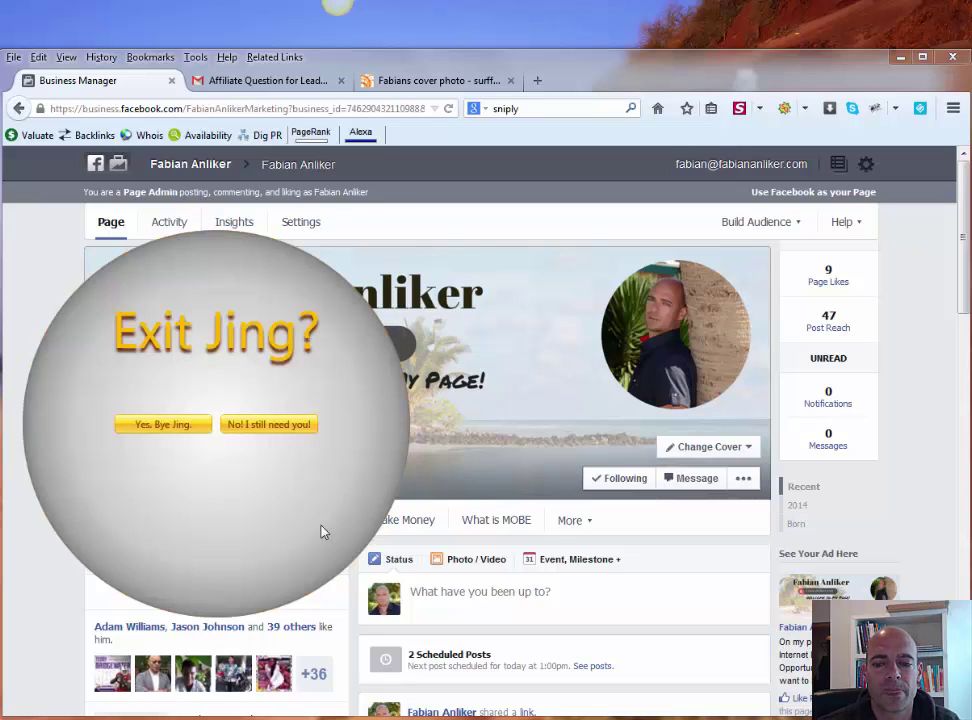
{"action": "left_click", "coordinate": [264, 427]}
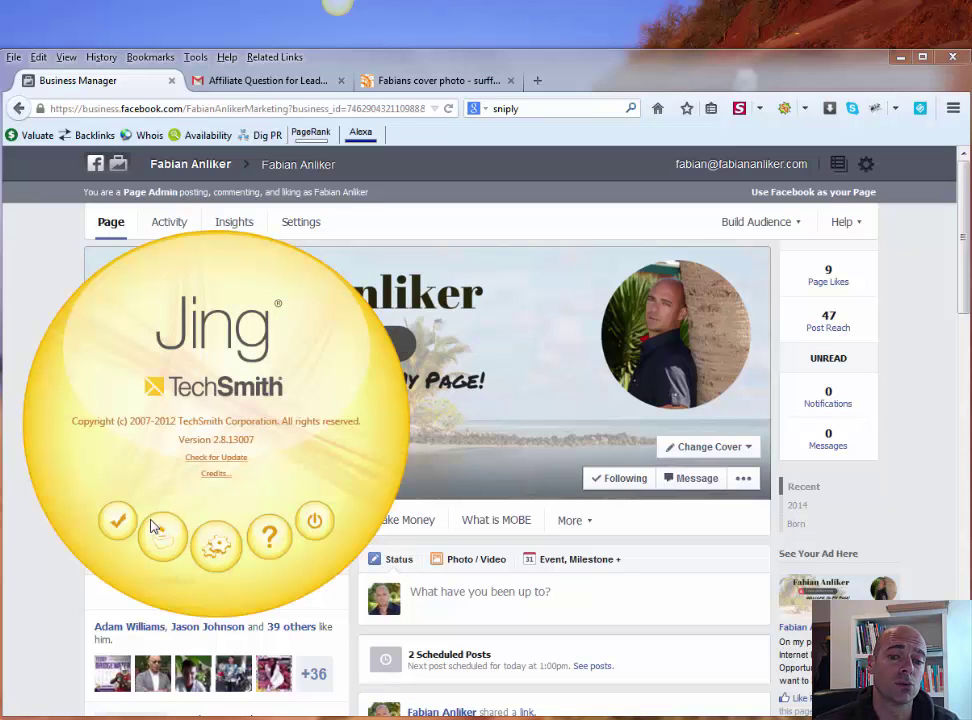
{"action": "left_click", "coordinate": [117, 520]}
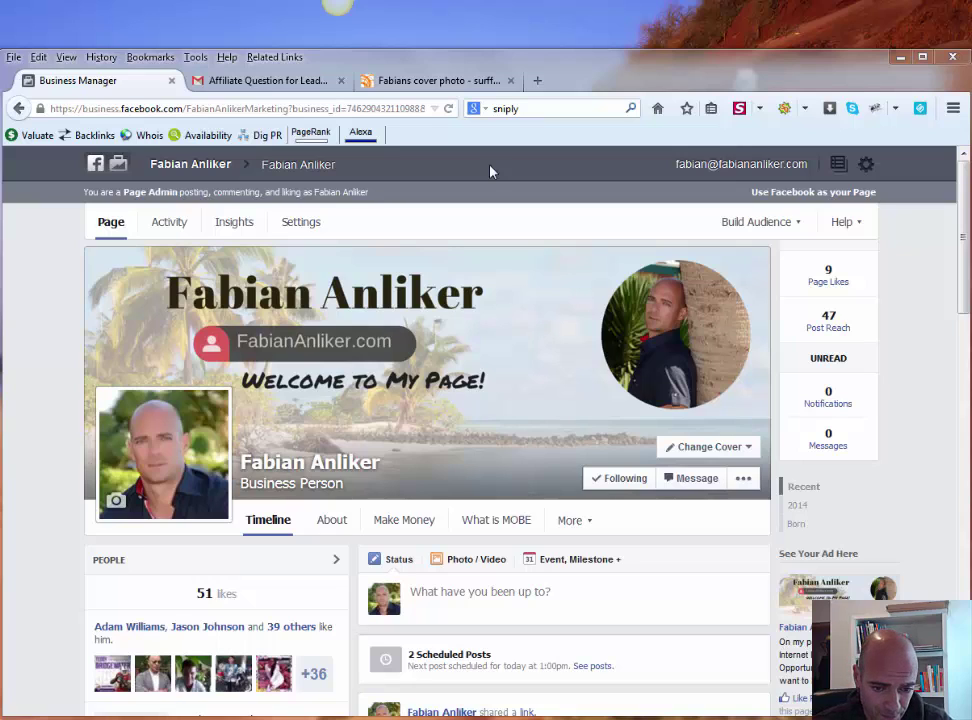
Open techsmith.com in a new tab and show its Products list with Jing's free download
{"action": "left_click", "coordinate": [537, 80]}
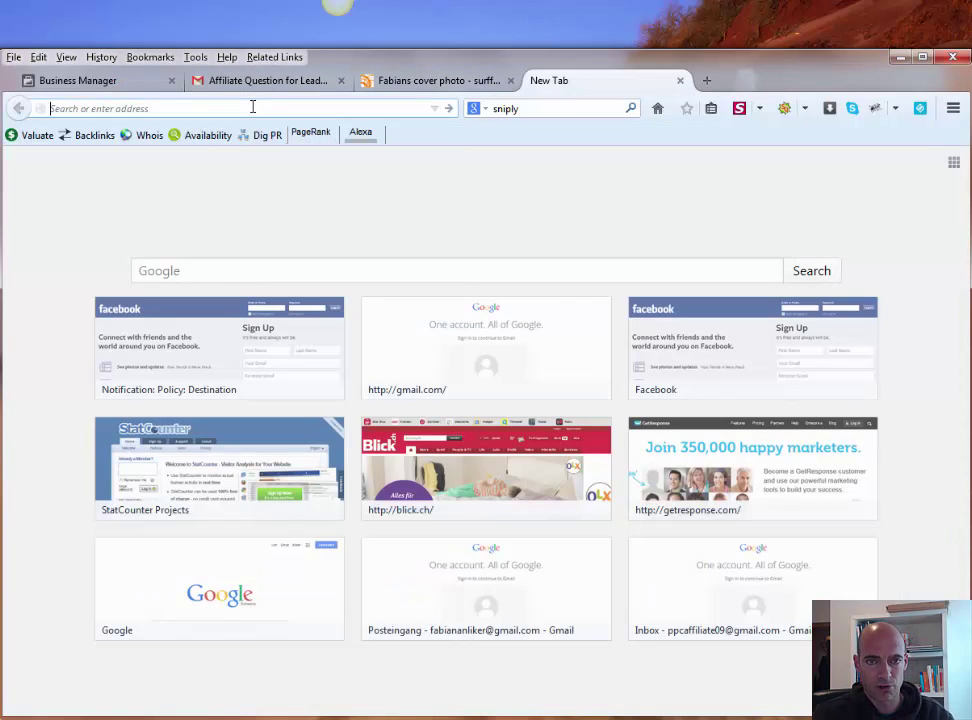
{"action": "type", "text": "techsmith.com"}
{"action": "key", "text": "Return"}
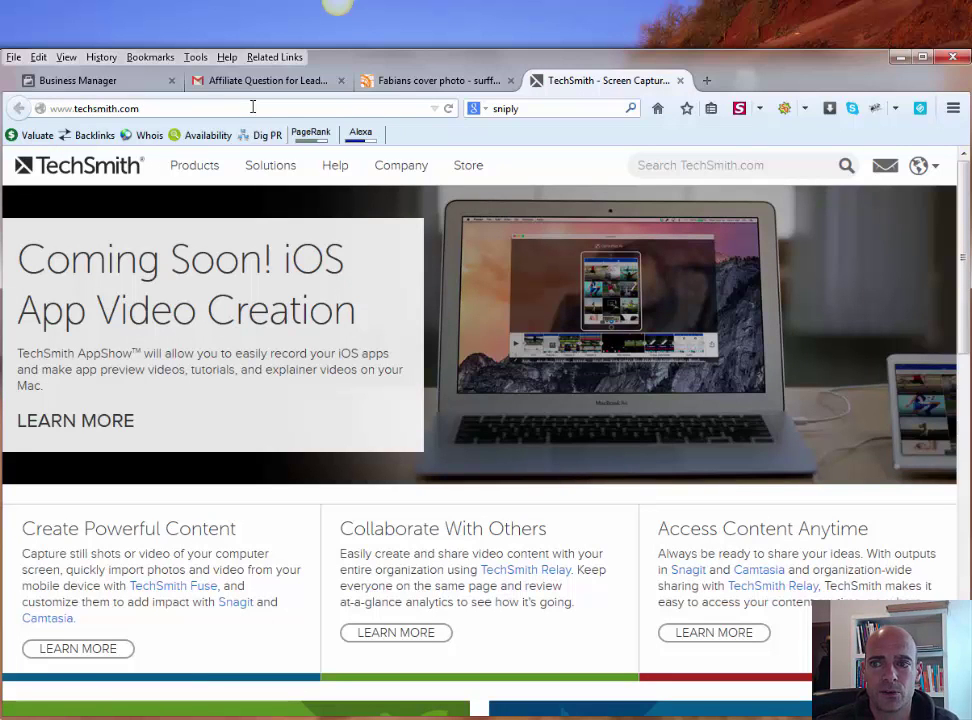
{"action": "mouse_move", "coordinate": [190, 172]}
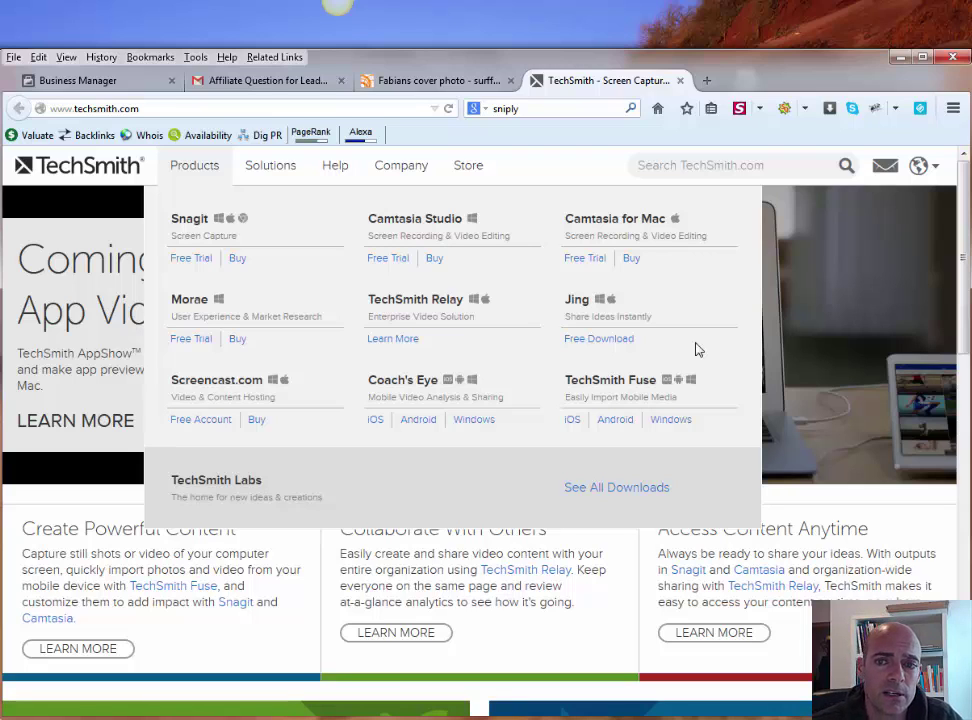
Return to the Business Manager tab showing the beach cover and 9 page likes
{"action": "left_click", "coordinate": [104, 81]}
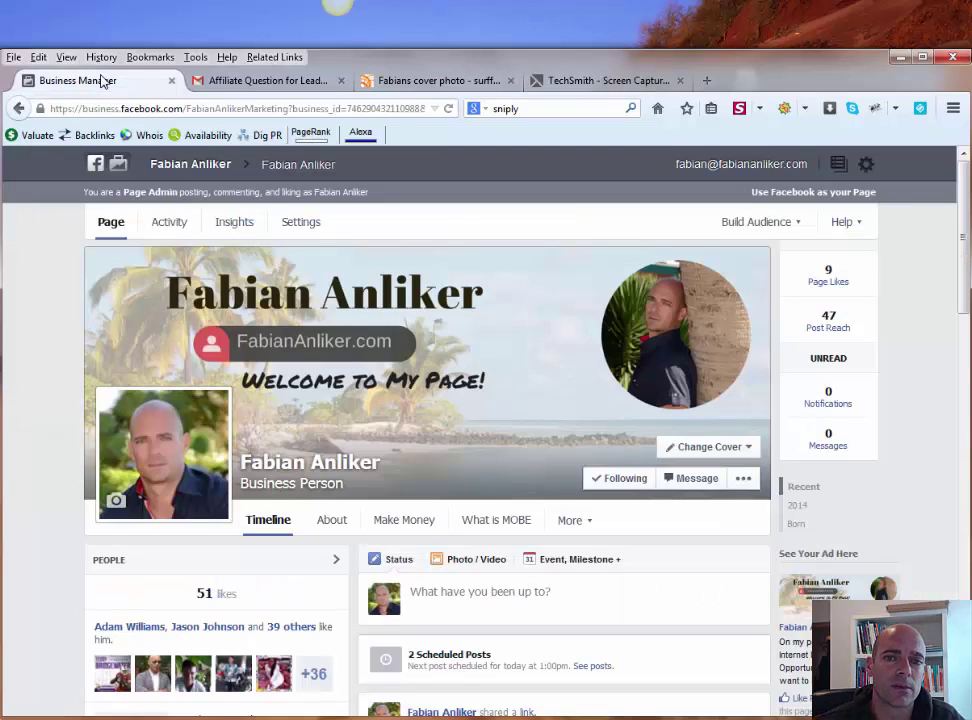